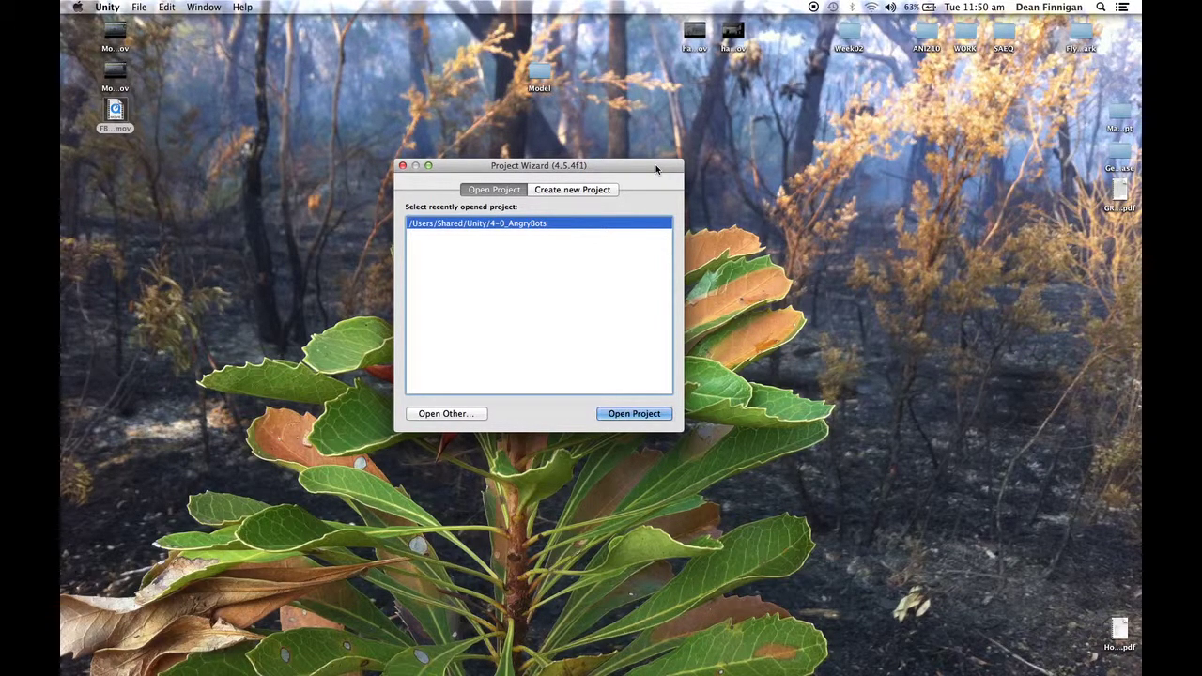
- Start a new project in the Project Wizard and set its location to the Desktop
drag(661, 168, 683, 175)
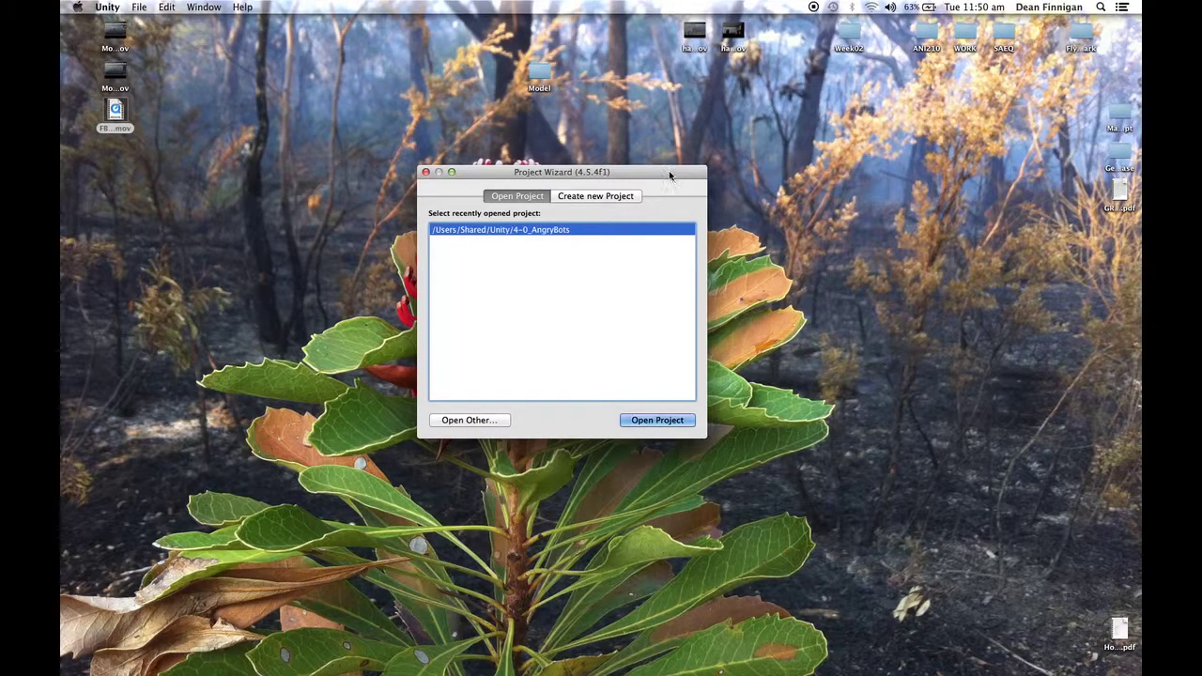
mouse_move(679, 175)
mouse_down()
mouse_move(684, 194)
mouse_move(695, 175)
mouse_up()
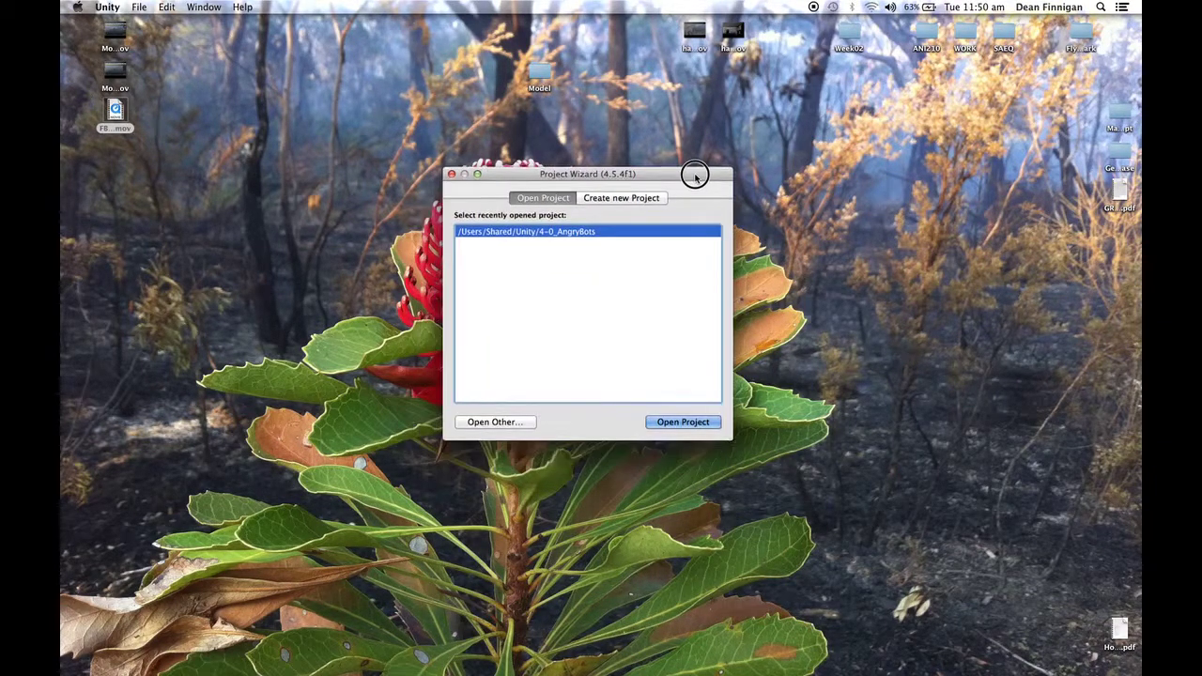
click(639, 197)
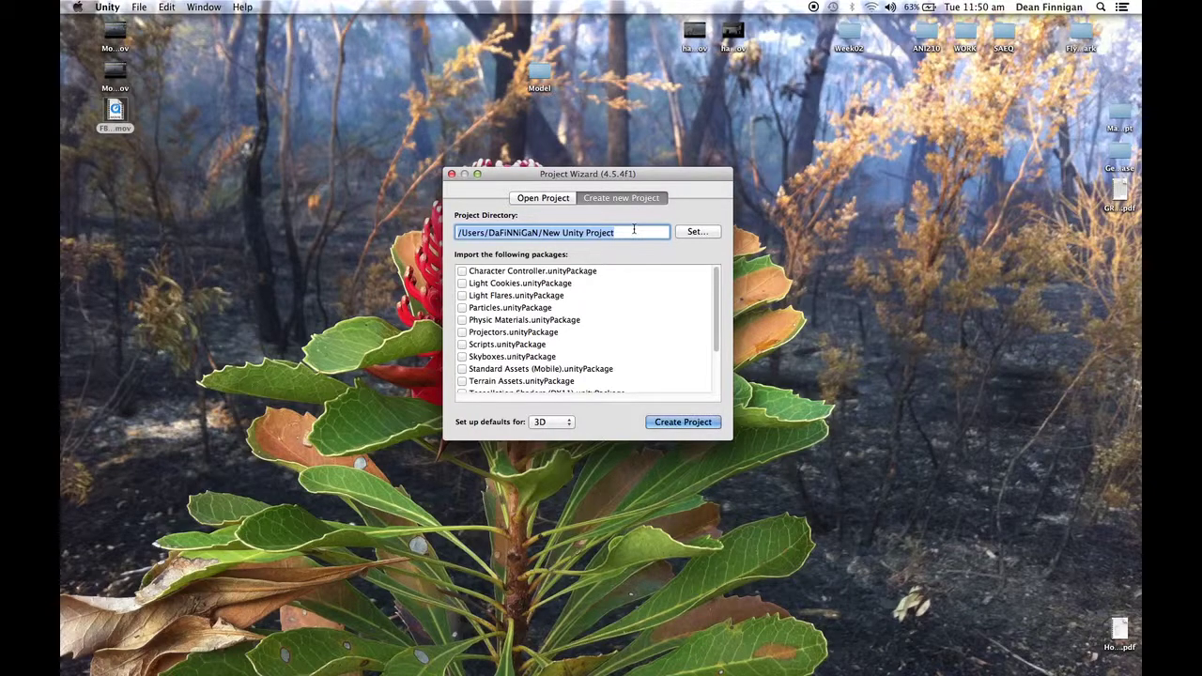
click(692, 232)
click(714, 246)
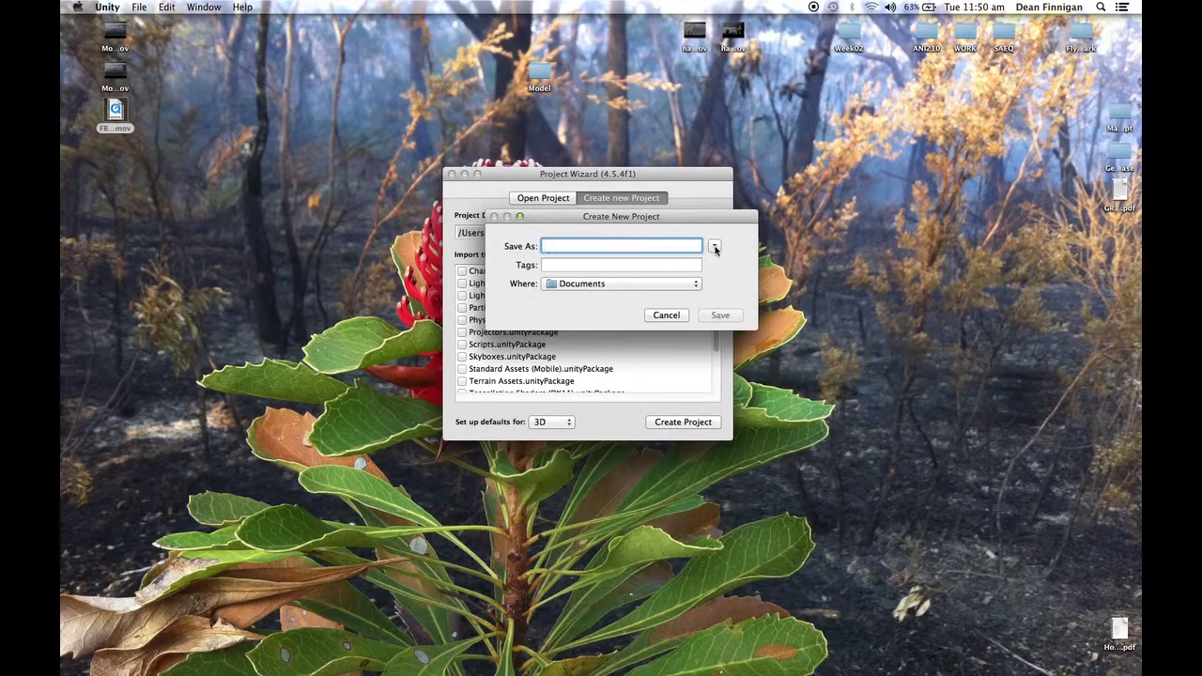
click(437, 358)
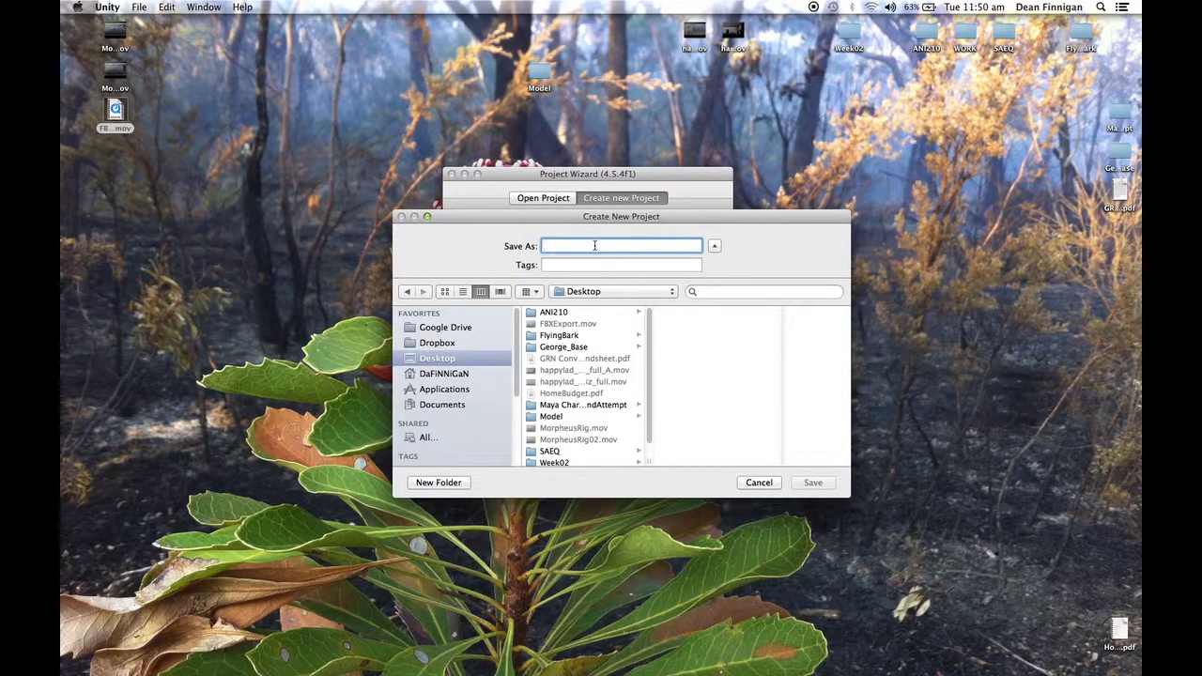
- Name the project UnityTest, confirm the Desktop location and create it
text(Unity)
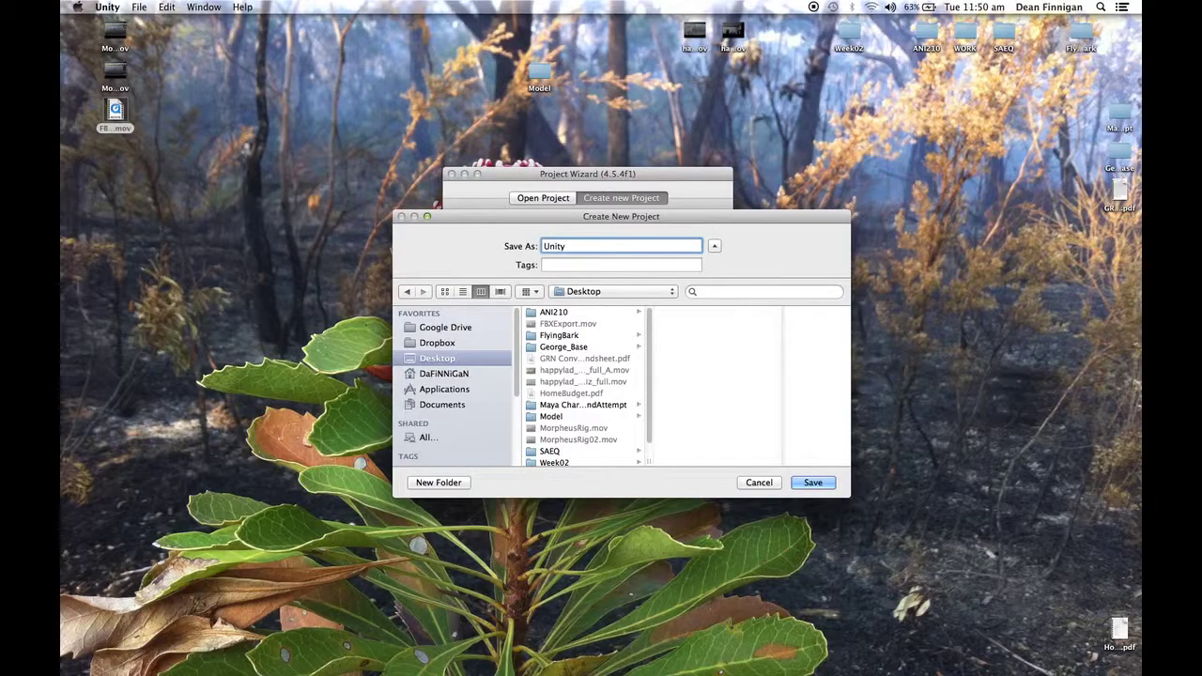
text(Test)
click(429, 358)
click(813, 483)
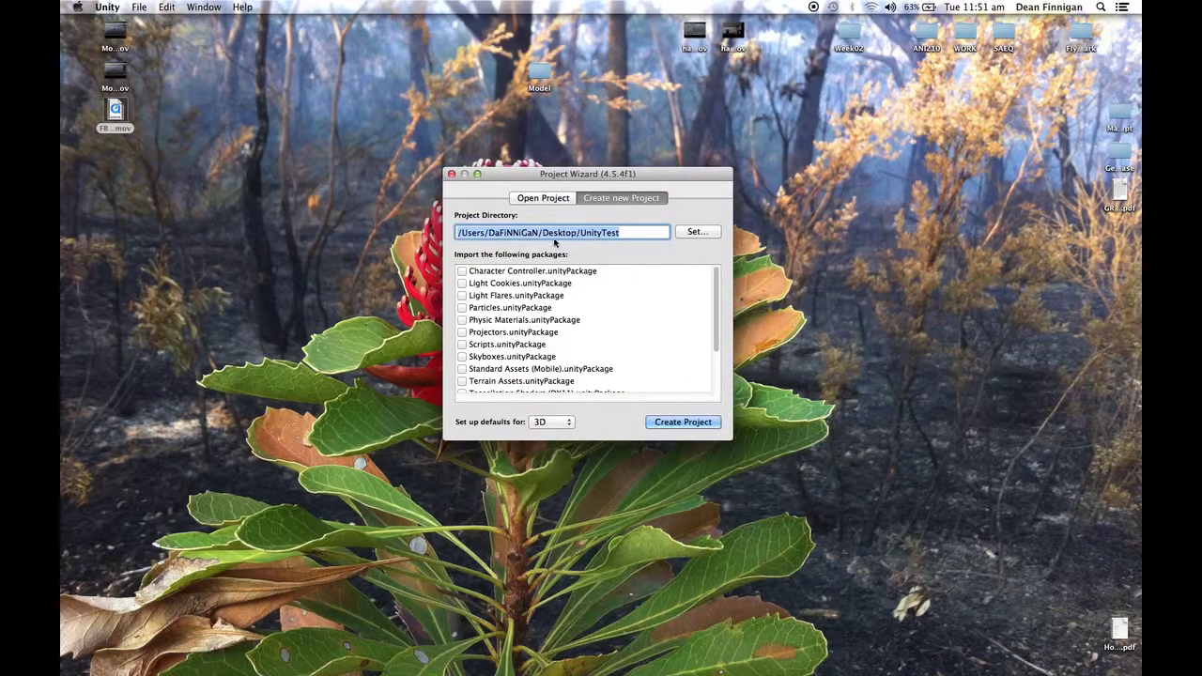
click(687, 426)
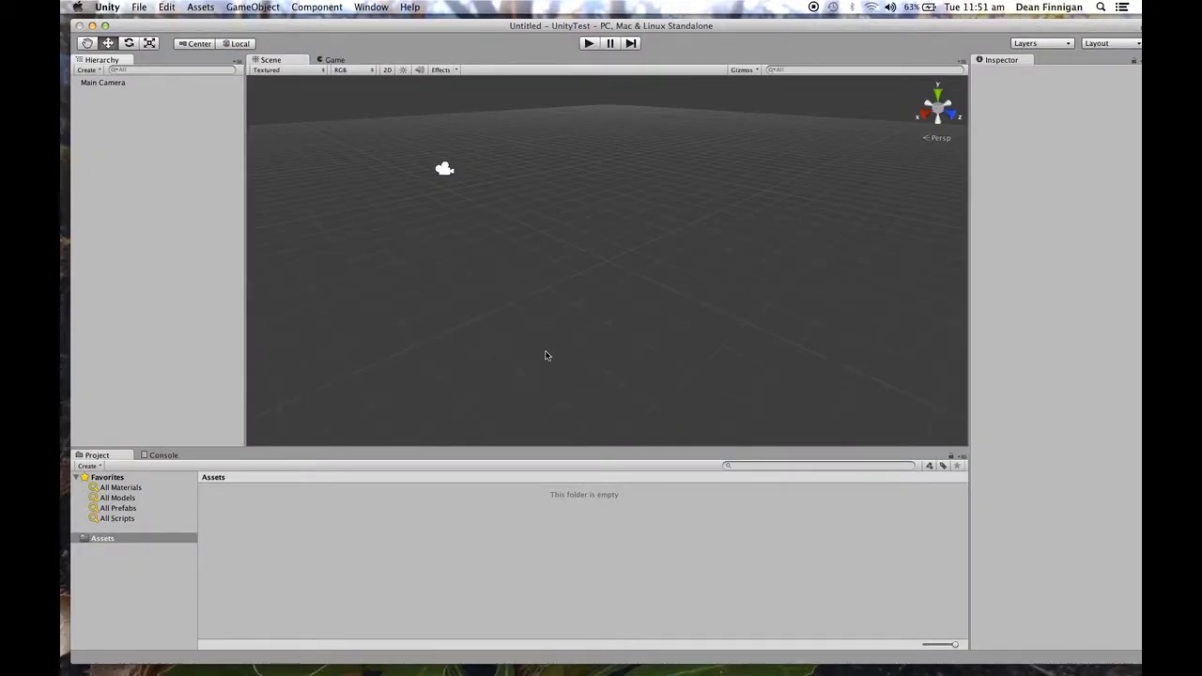
- Switch to the Finder desktop and open the UnityTest project folder
key(ctrl+Up)
click(744, 57)
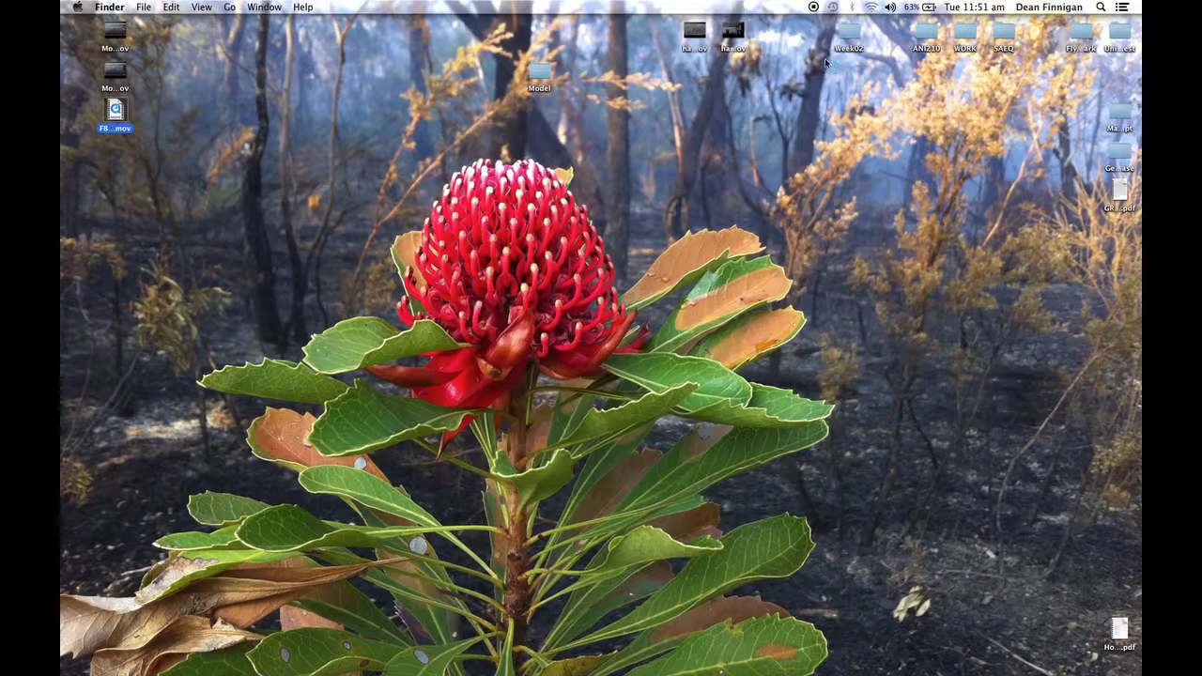
drag(1118, 36, 697, 197)
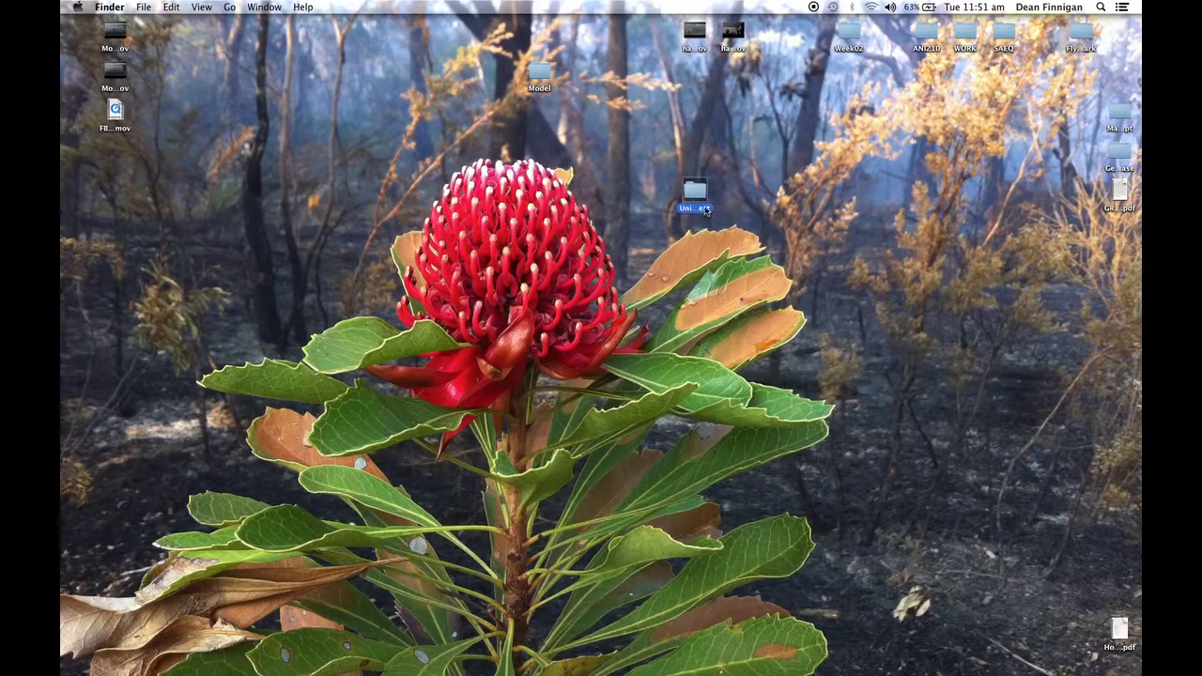
double_click(697, 197)
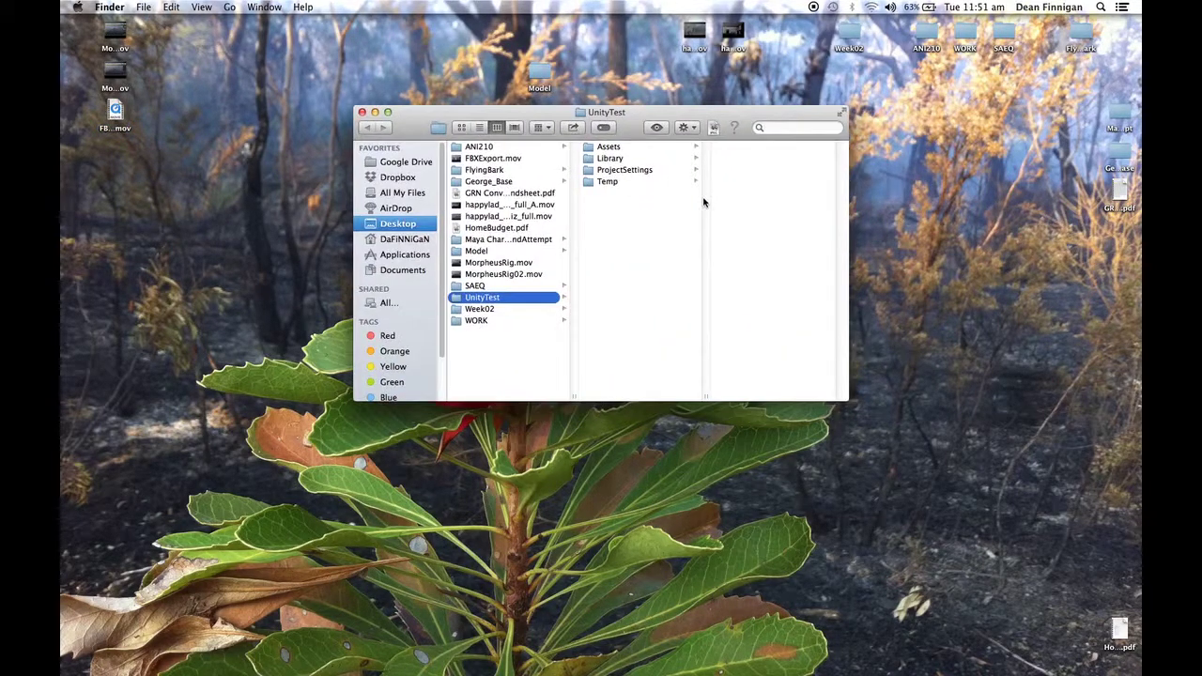
- Browse the Assets, Library and ProjectSettings folders in column view
click(609, 148)
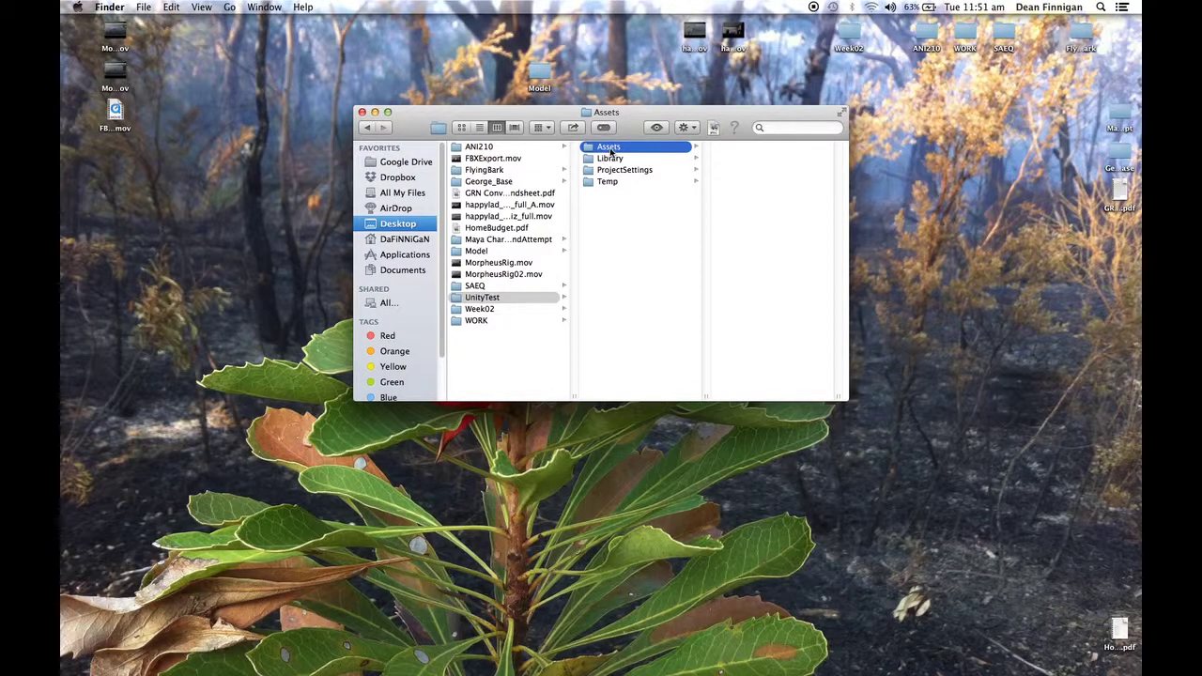
click(611, 158)
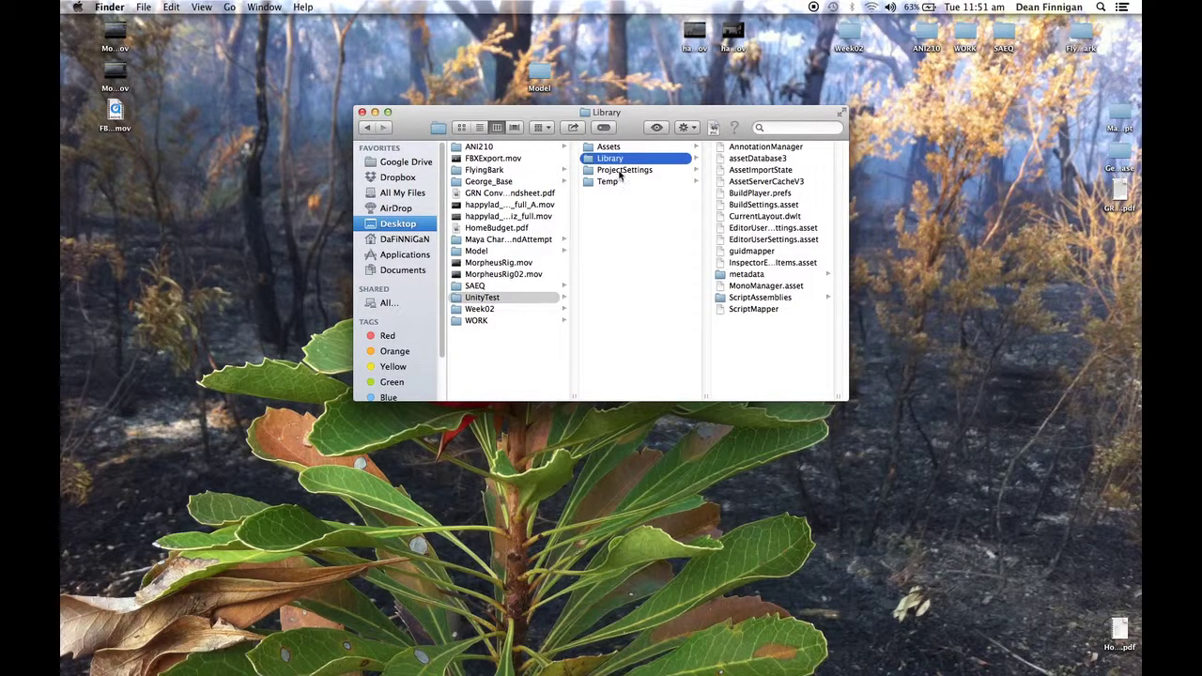
click(622, 170)
click(622, 147)
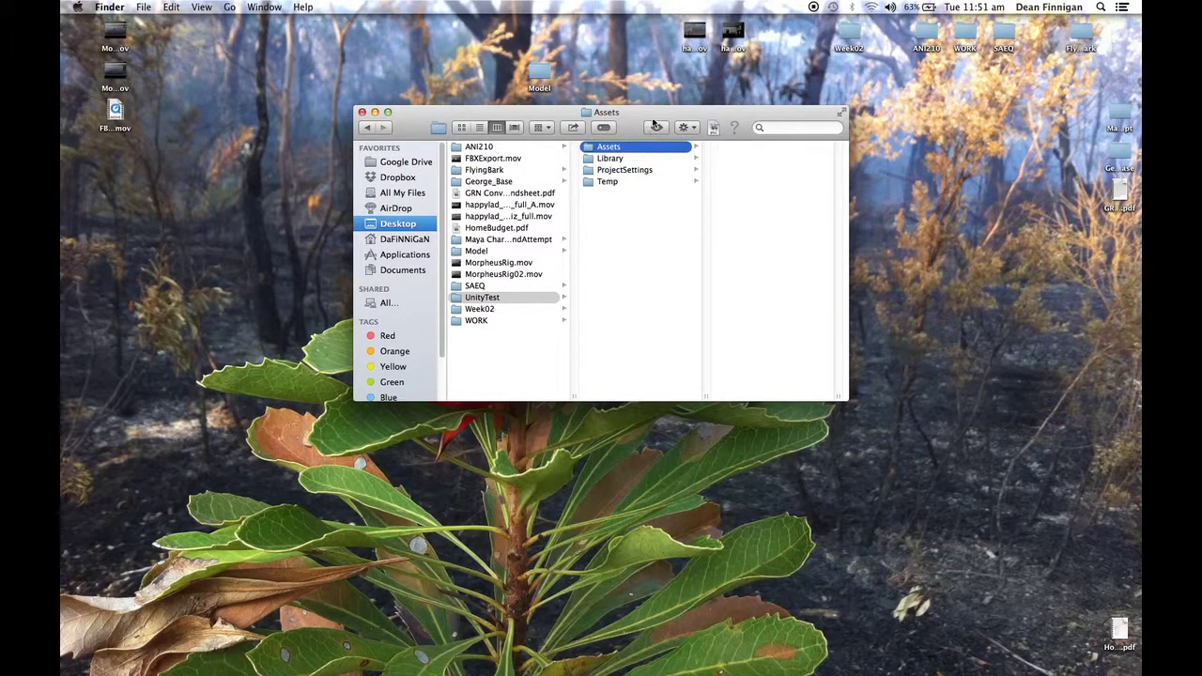
drag(655, 125, 536, 158)
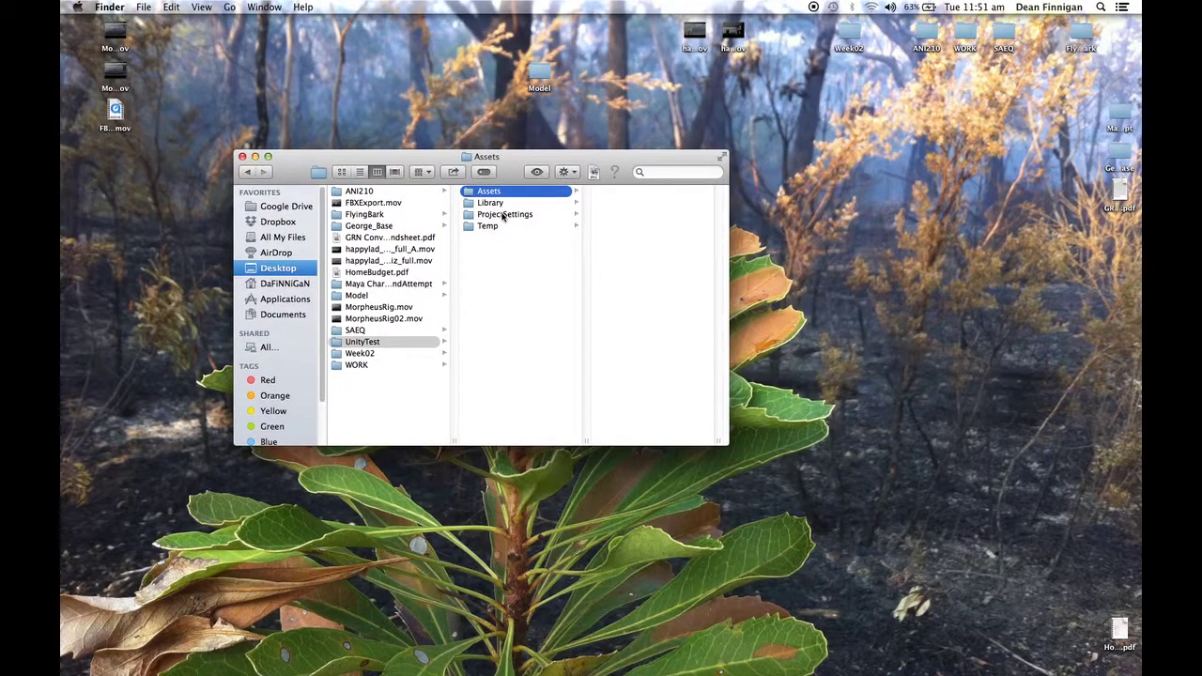
key(ctrl+Up)
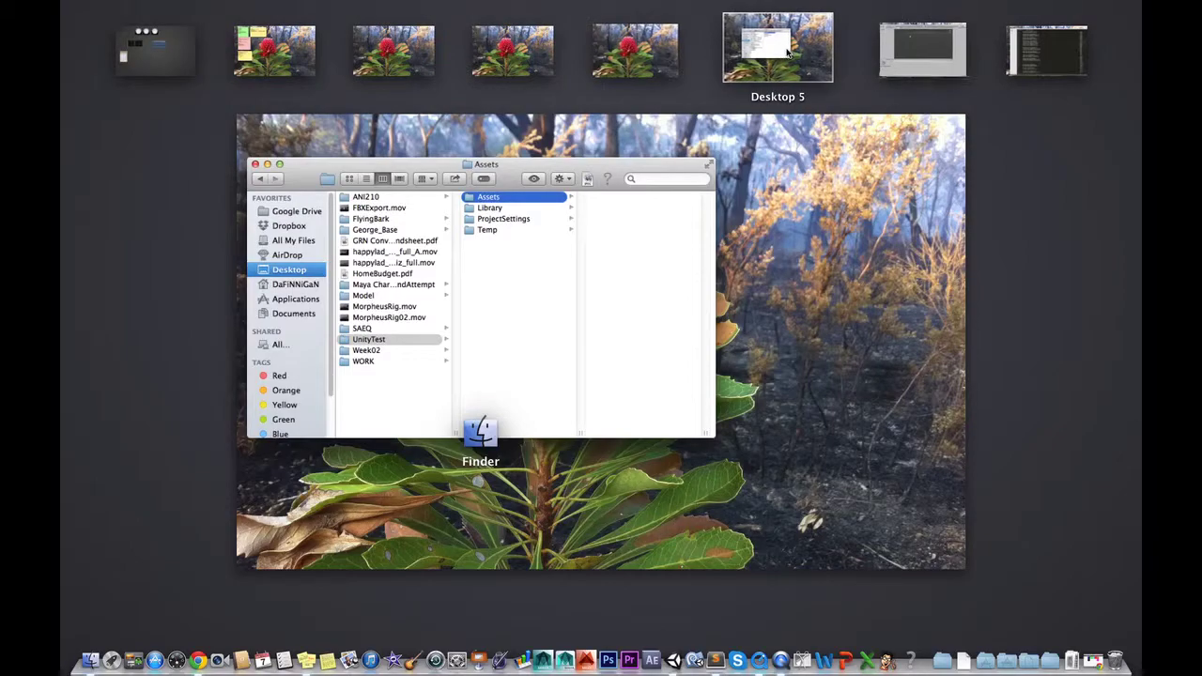
- Switch back to Unity and select the empty Assets folder in the Project panel
click(916, 48)
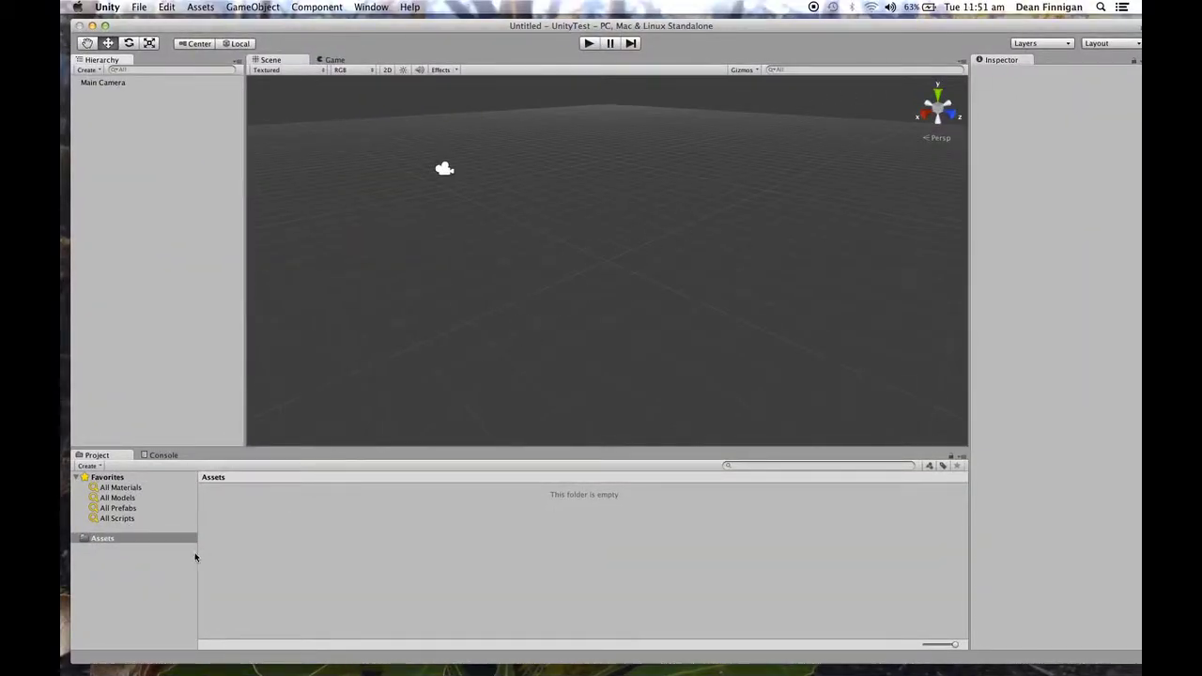
click(101, 539)
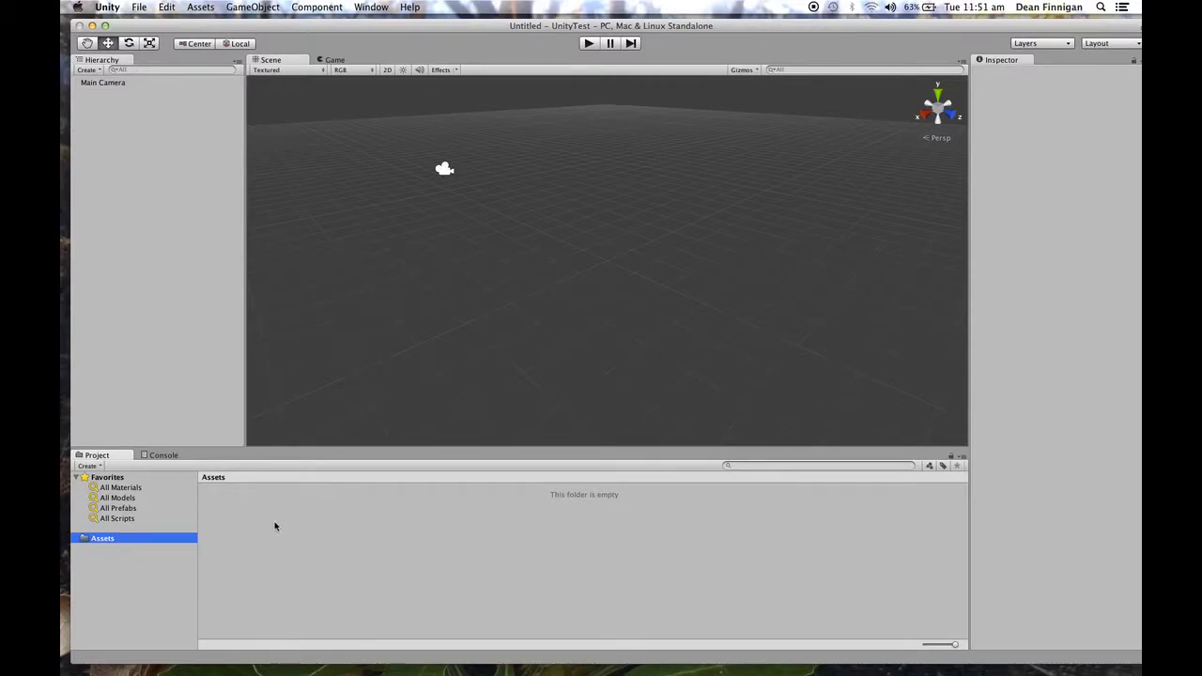
key(ctrl+Up)
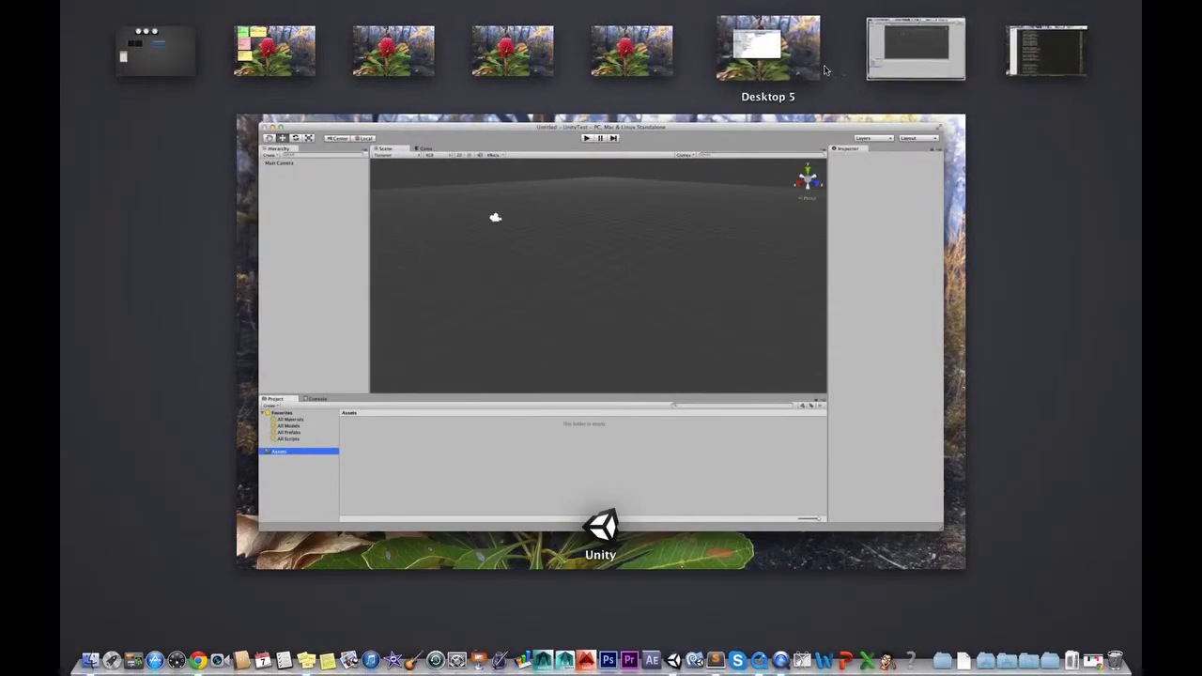
- On the Finder desktop, open the Model folder beside the project's Assets window
click(814, 66)
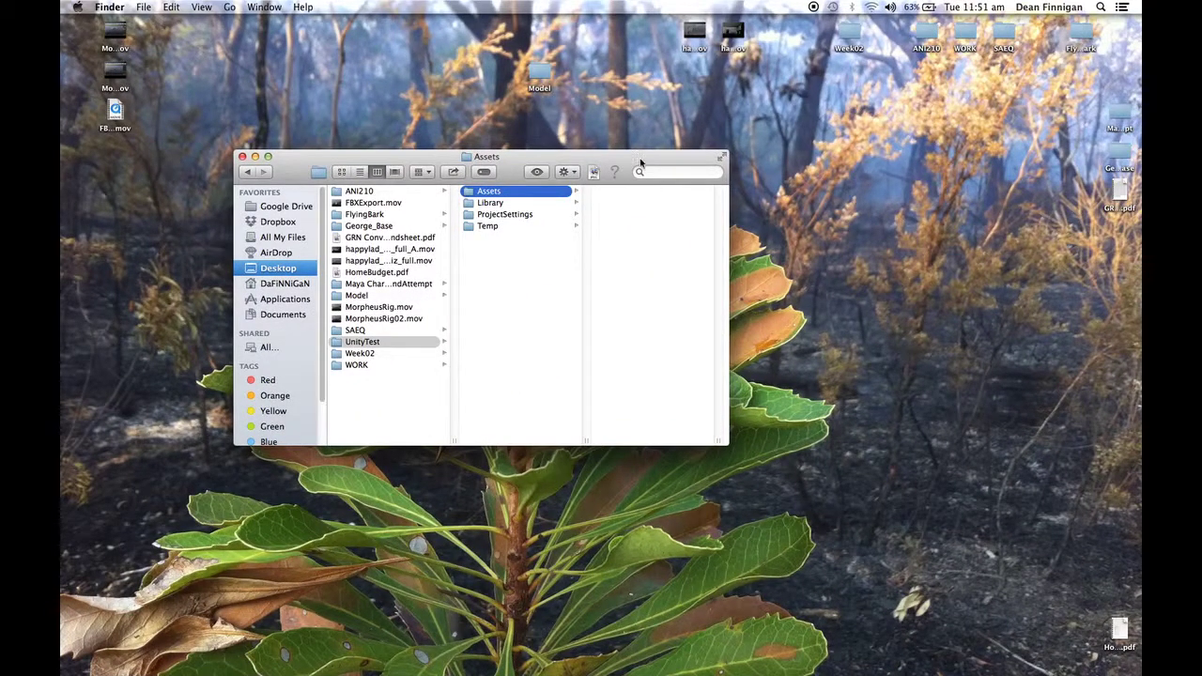
drag(640, 158, 934, 143)
click(543, 76)
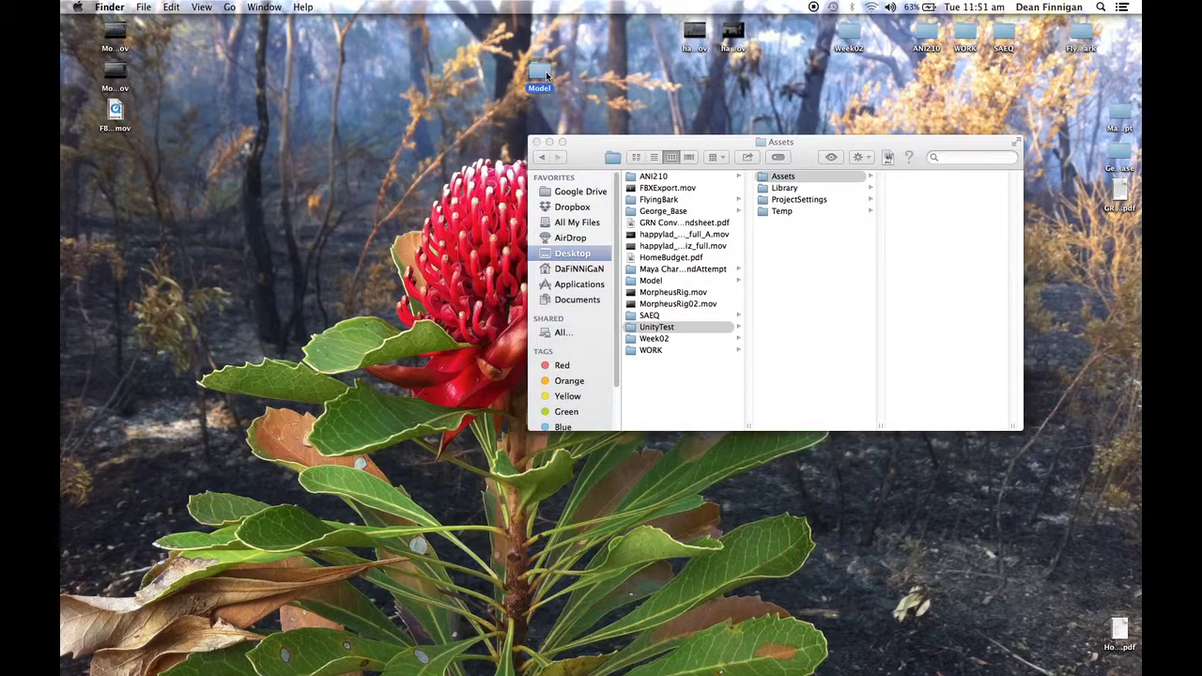
double_click(542, 76)
drag(647, 126, 441, 126)
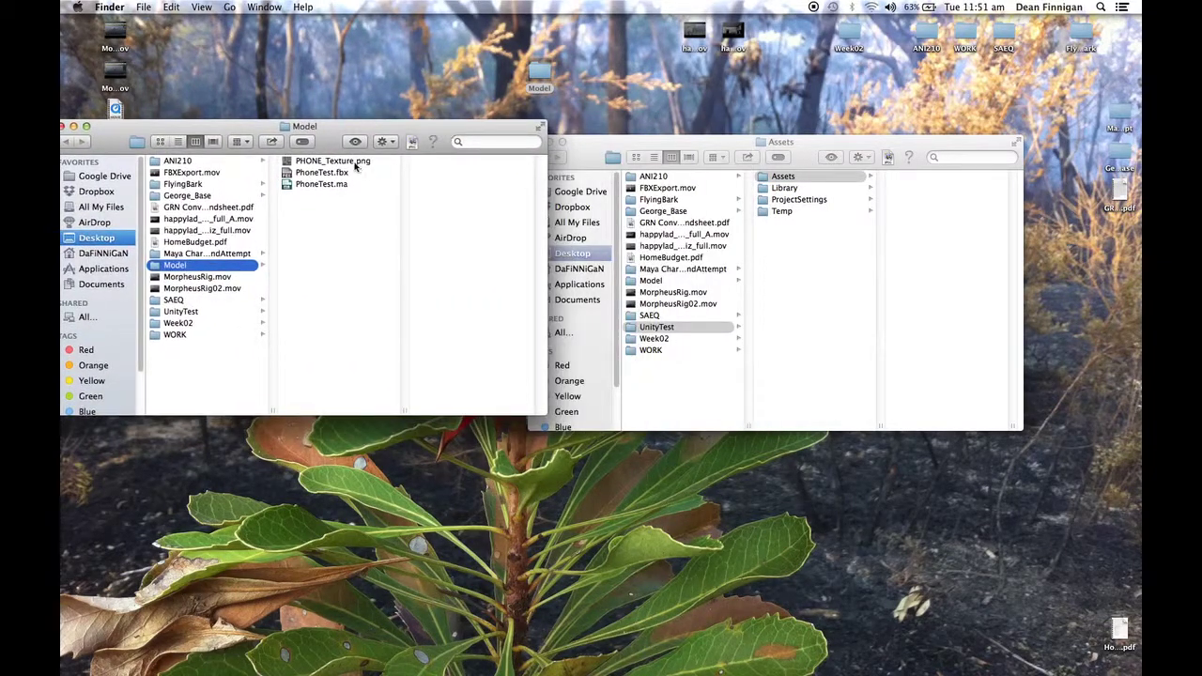
- Copy PHONE_Texture.png and PhoneTest.fbx into the Assets folder, then return to Unity
drag(344, 161, 953, 214)
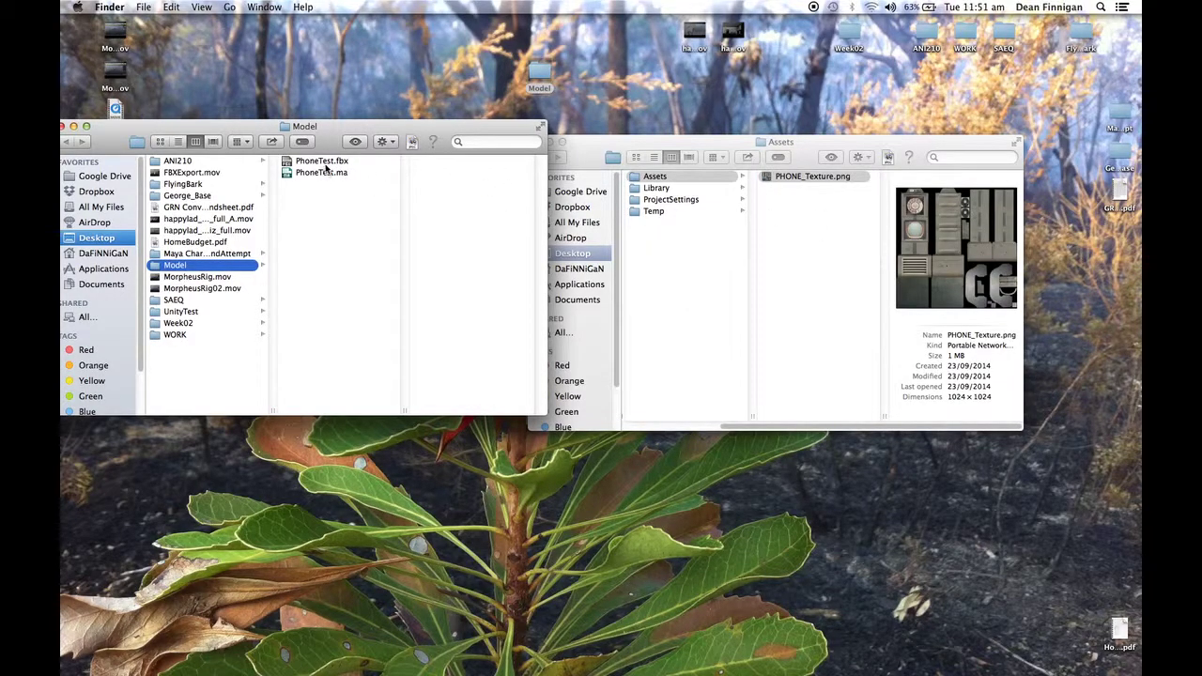
drag(326, 168, 835, 246)
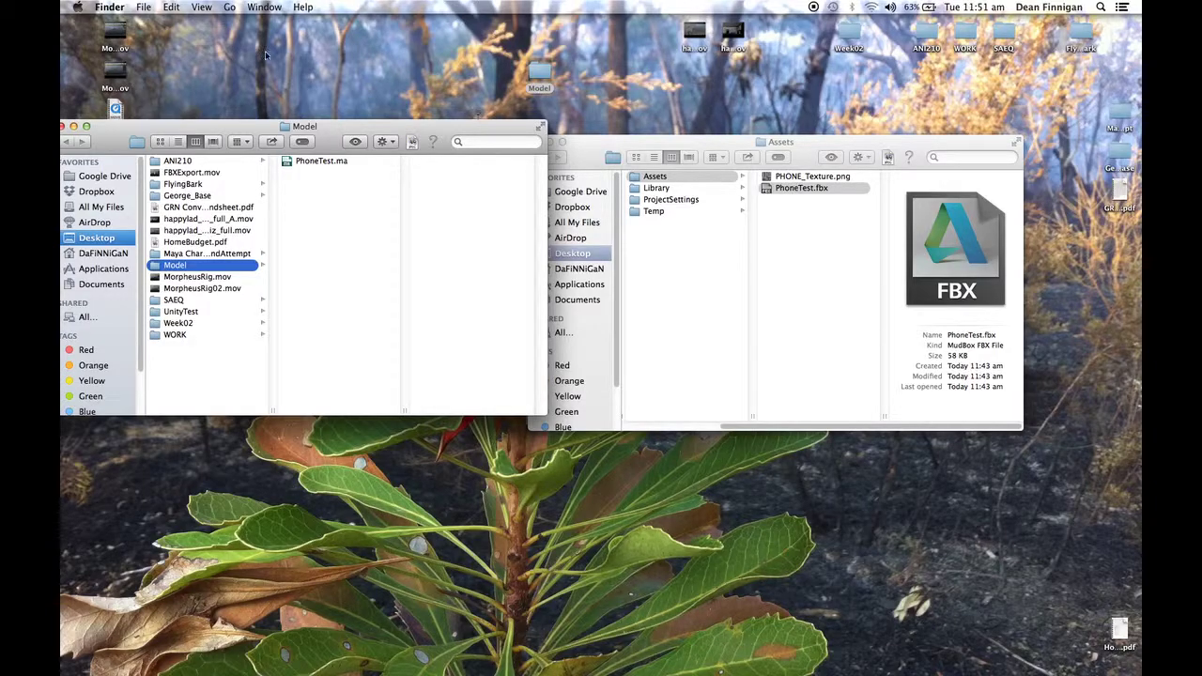
mouse_move(62, 1)
click(918, 45)
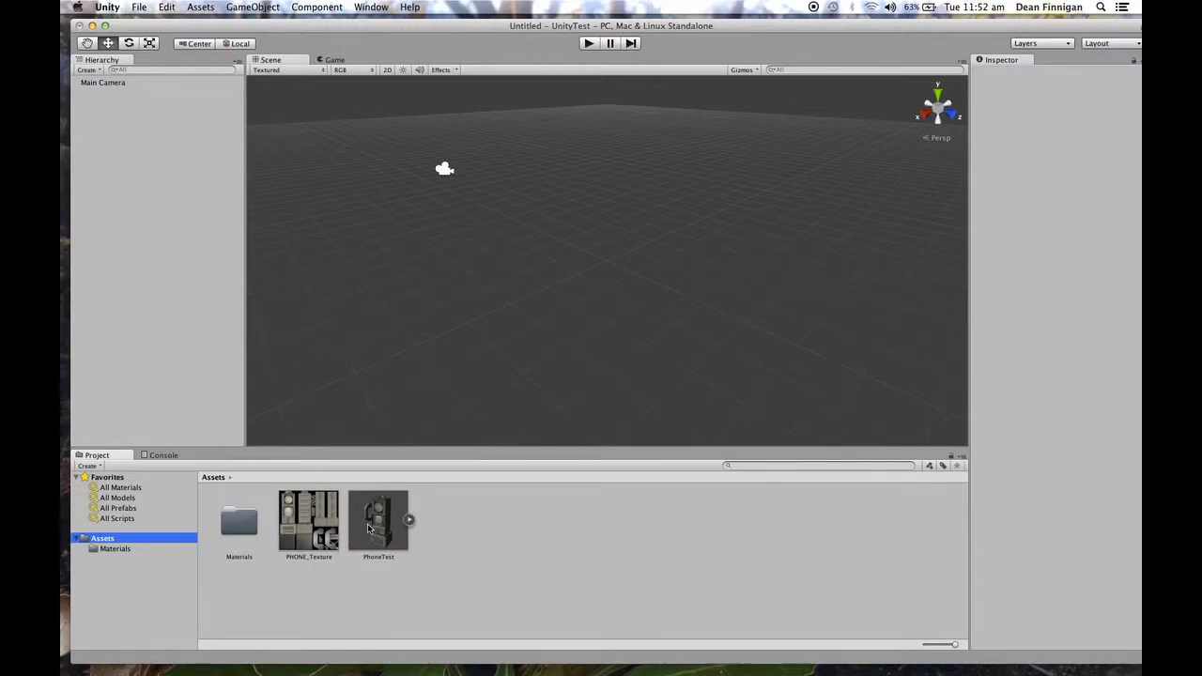
- Drag the PhoneTest model into the Scene view, frame it with F and orbit to face it
click(369, 529)
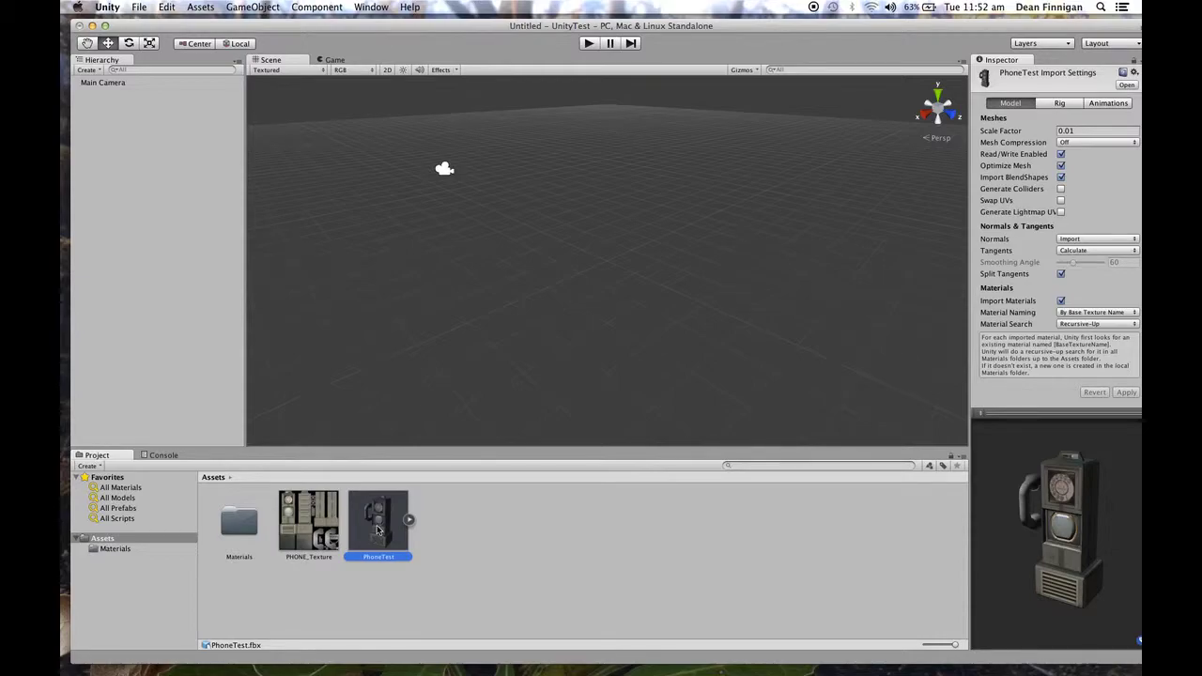
drag(379, 532, 513, 234)
key(f)
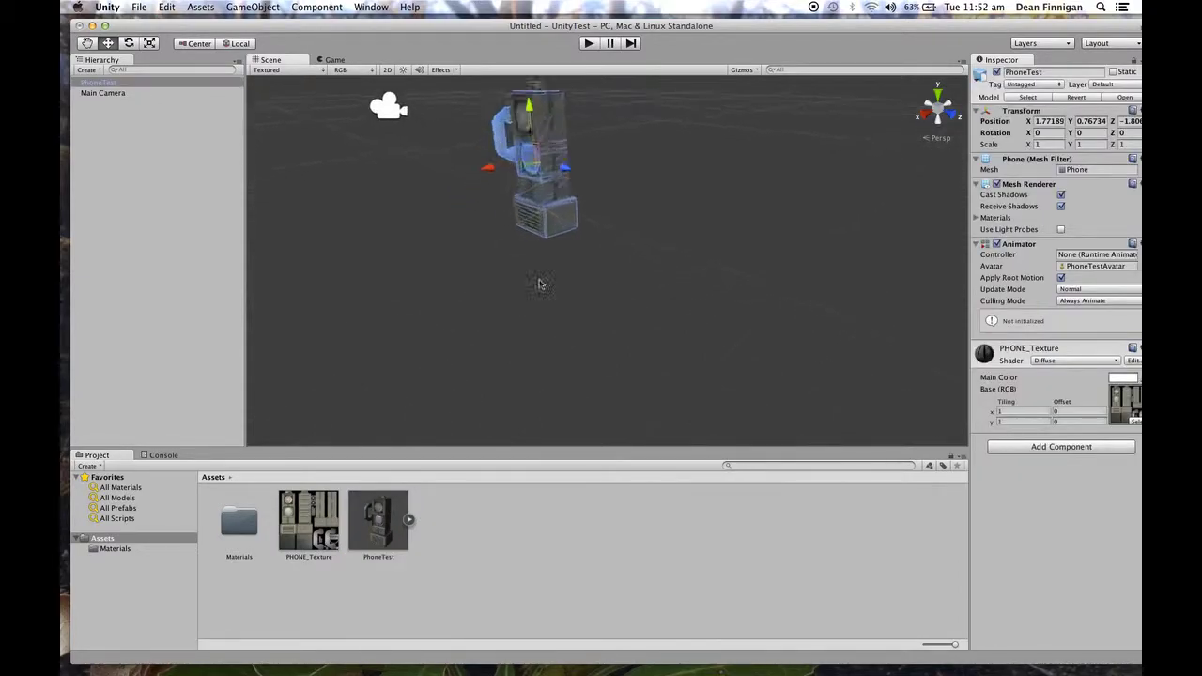
middle_drag(526, 309, 549, 284)
alt+drag(549, 285, 653, 287)
click(537, 560)
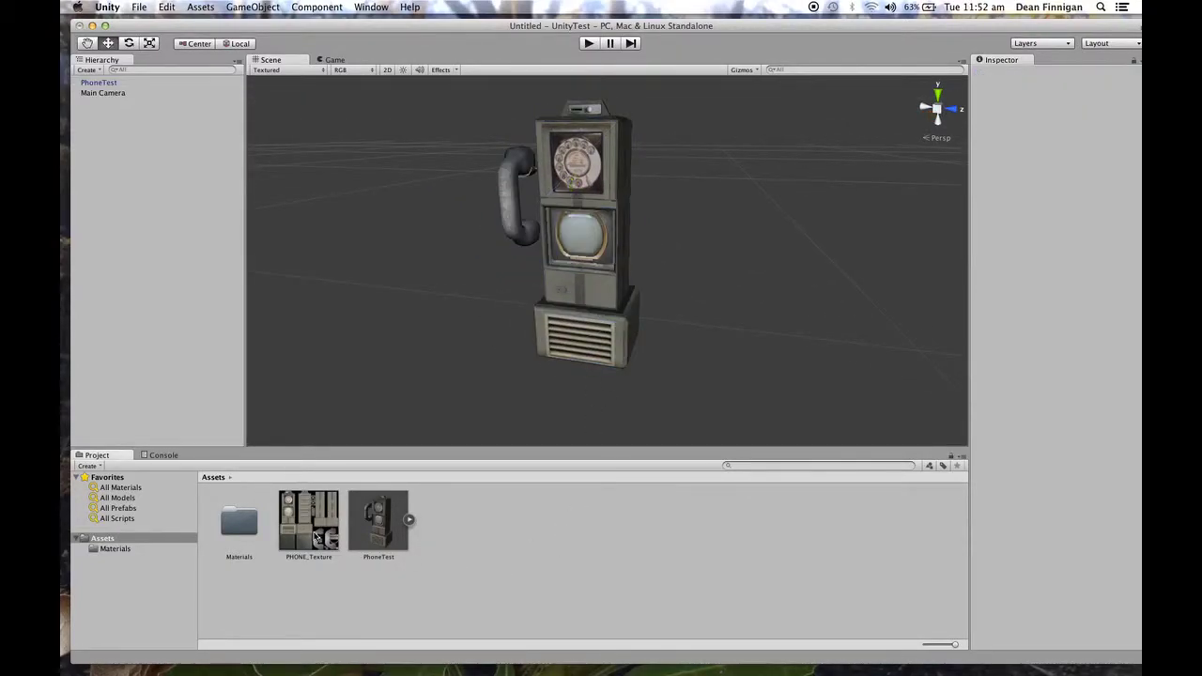
- Select the phone and drop PHONE_Texture onto its material's Base (RGB) slot
click(317, 537)
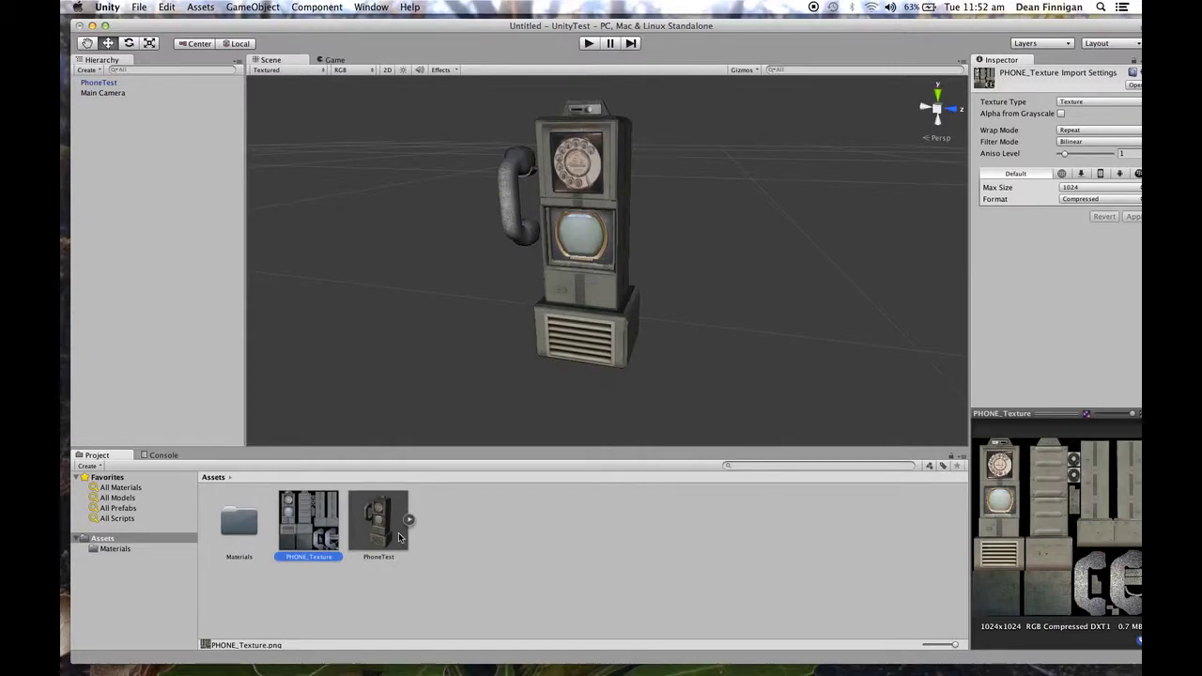
click(381, 526)
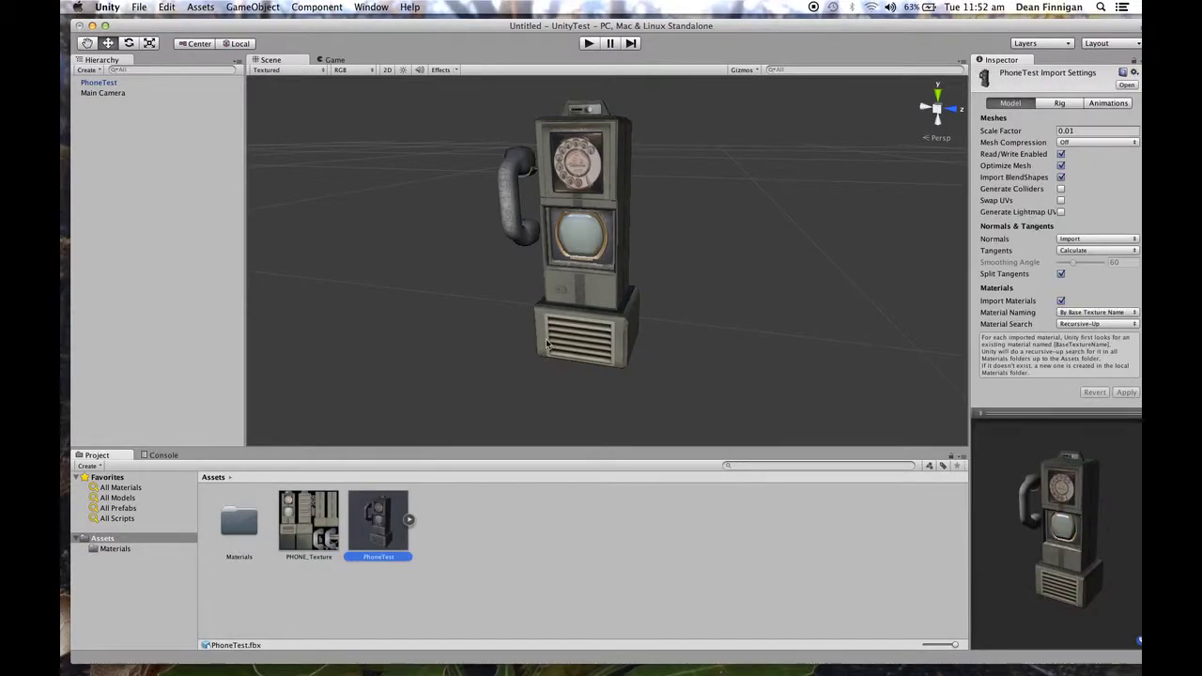
click(581, 284)
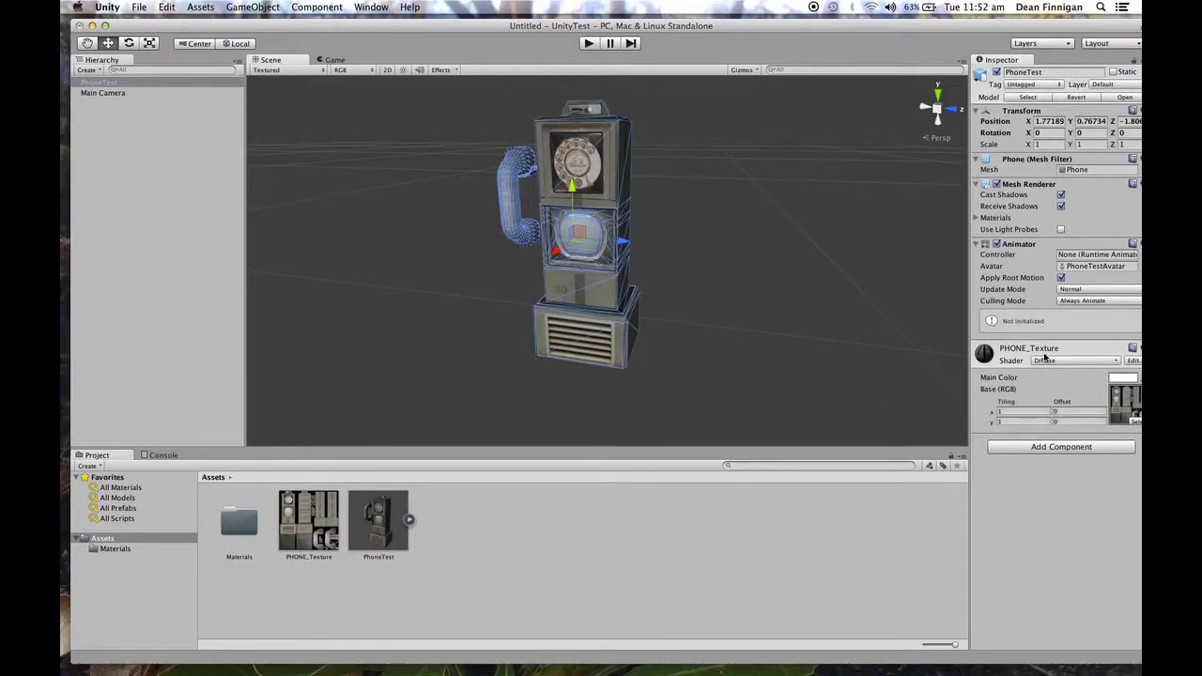
drag(1084, 26, 1065, 22)
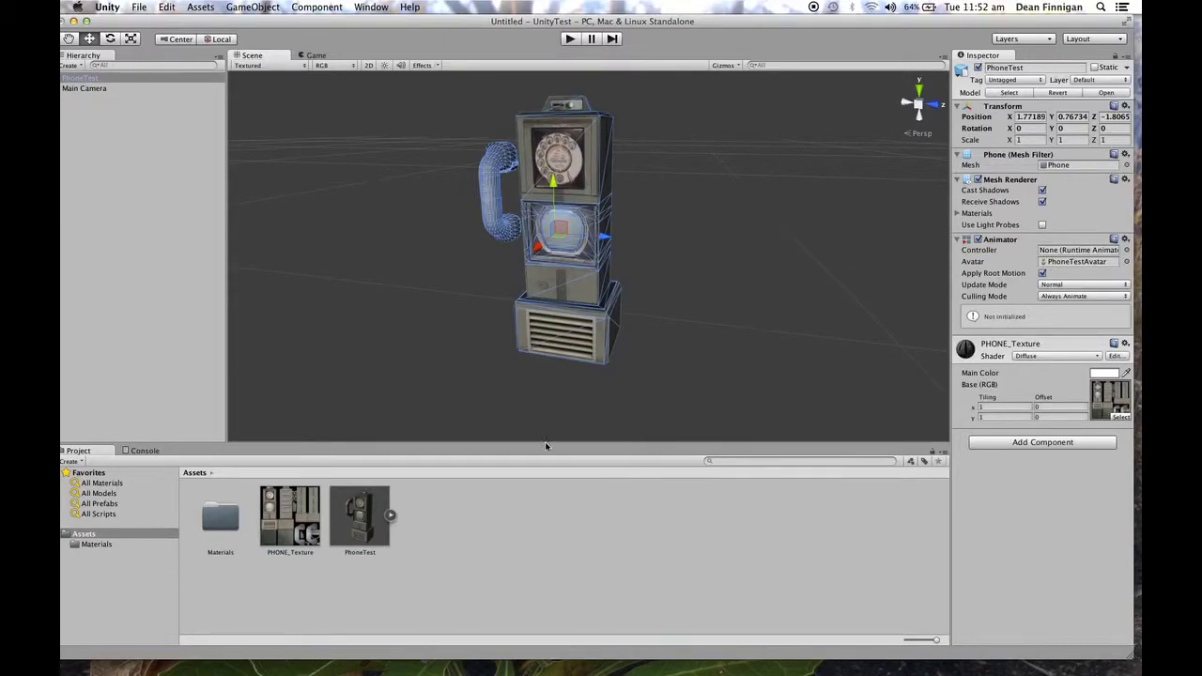
drag(291, 533, 1106, 403)
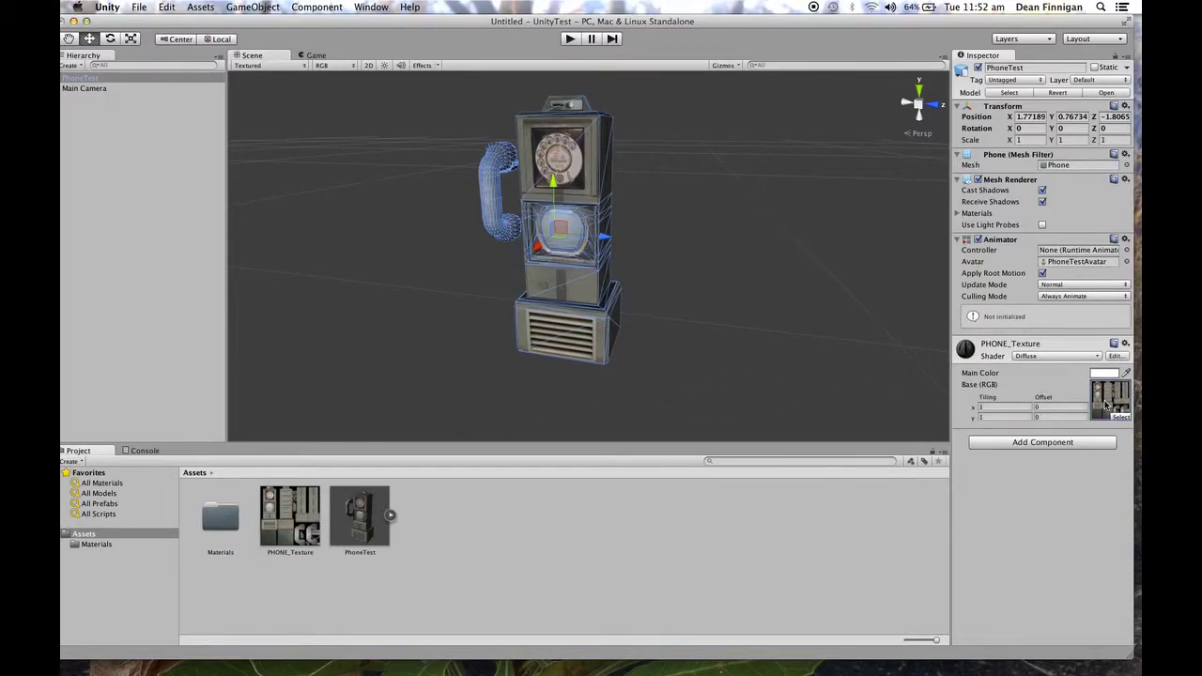
- Reselect the phone and orbit around it to check the applied texture
drag(705, 19, 749, 19)
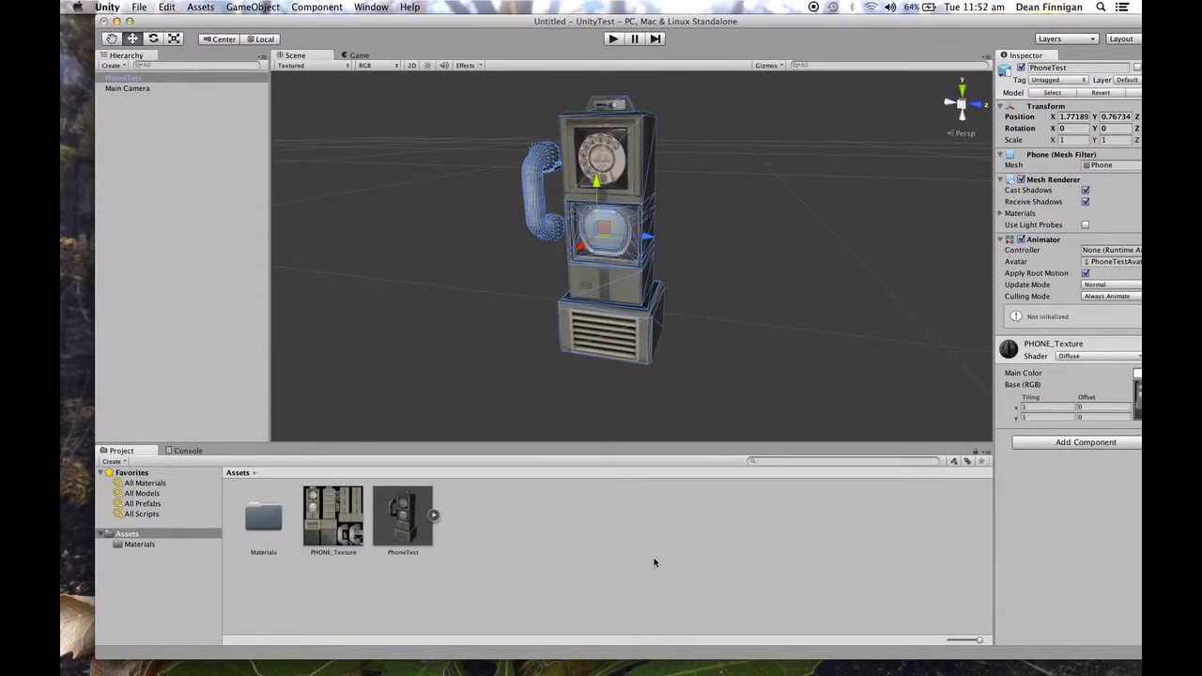
click(788, 319)
click(641, 324)
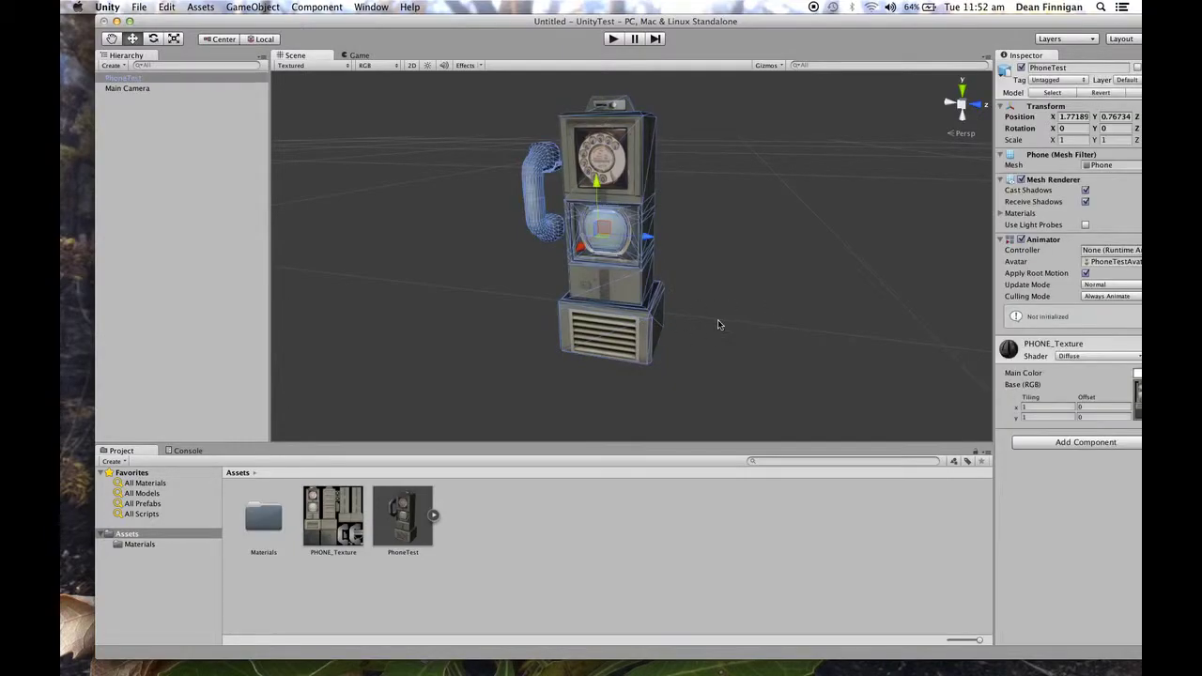
alt+drag(668, 293, 620, 262)
click(494, 566)
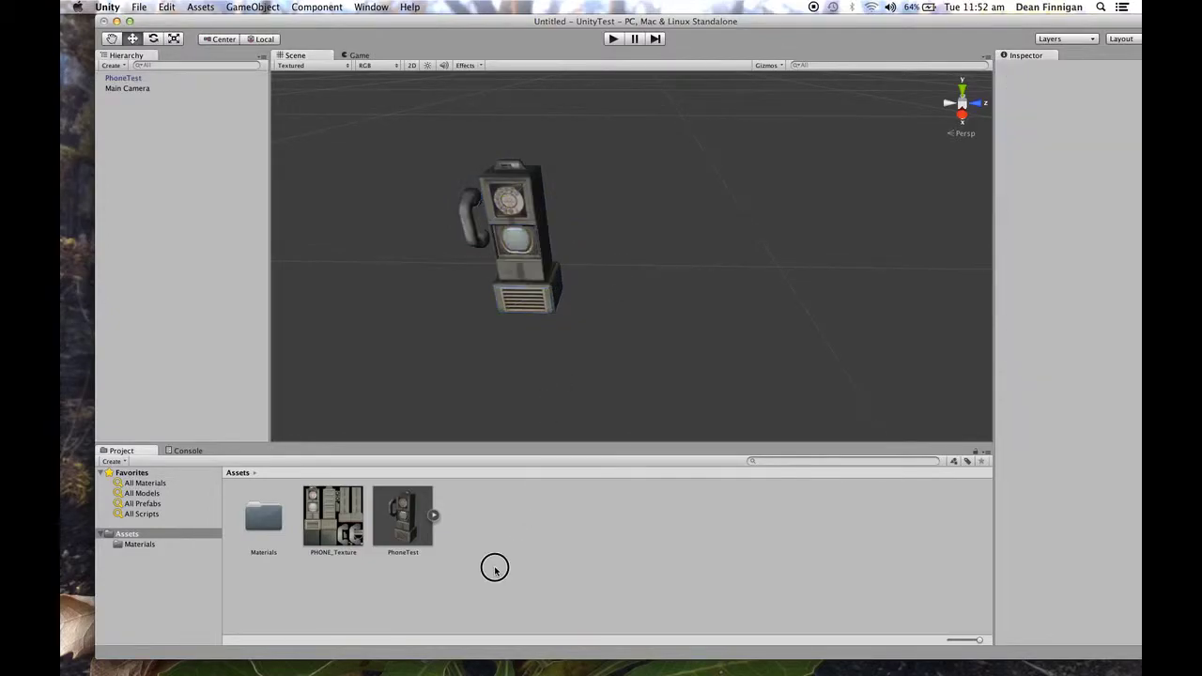
click(138, 545)
click(133, 535)
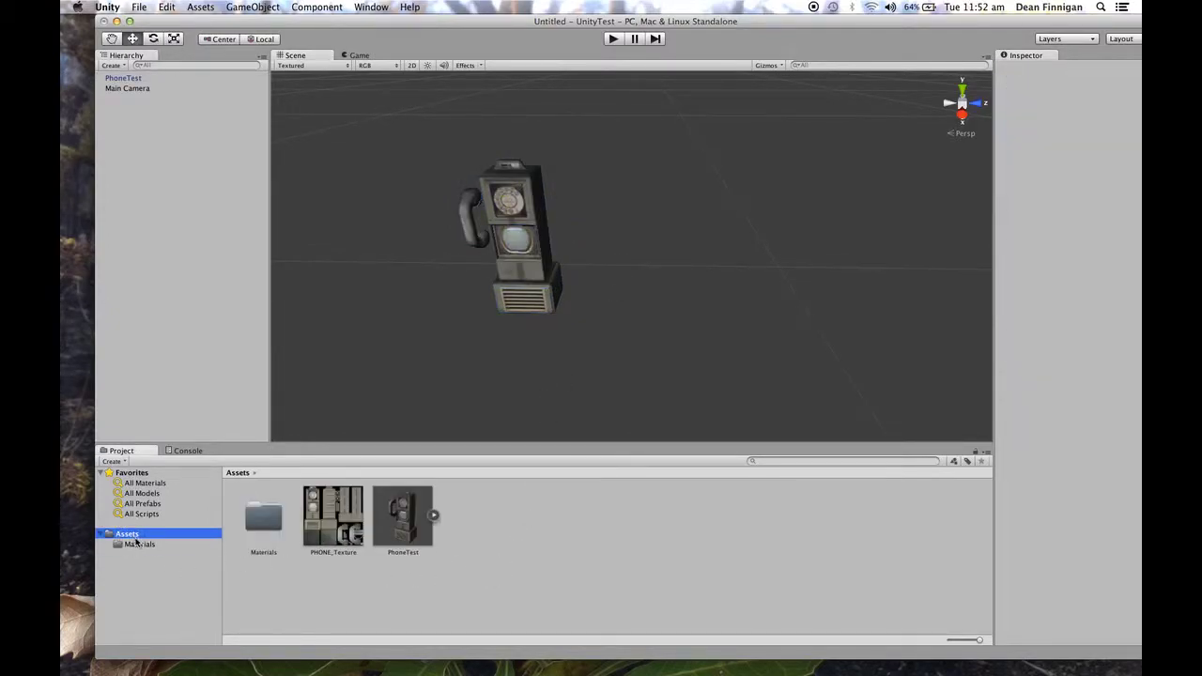
click(138, 545)
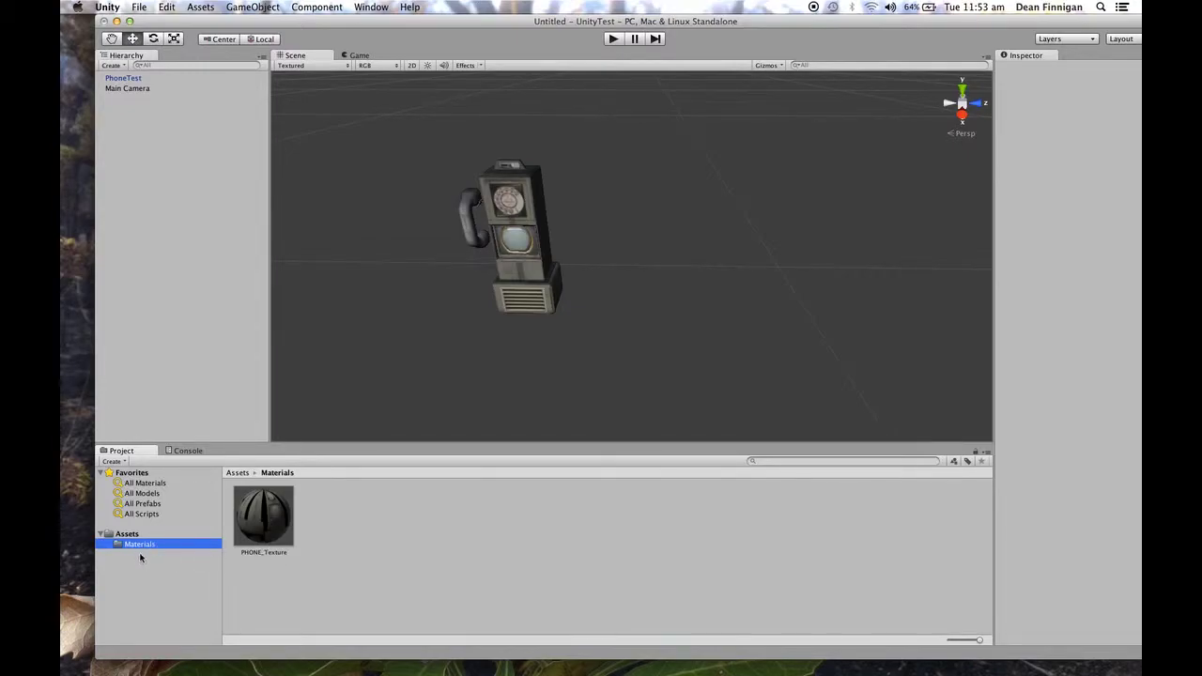
click(128, 533)
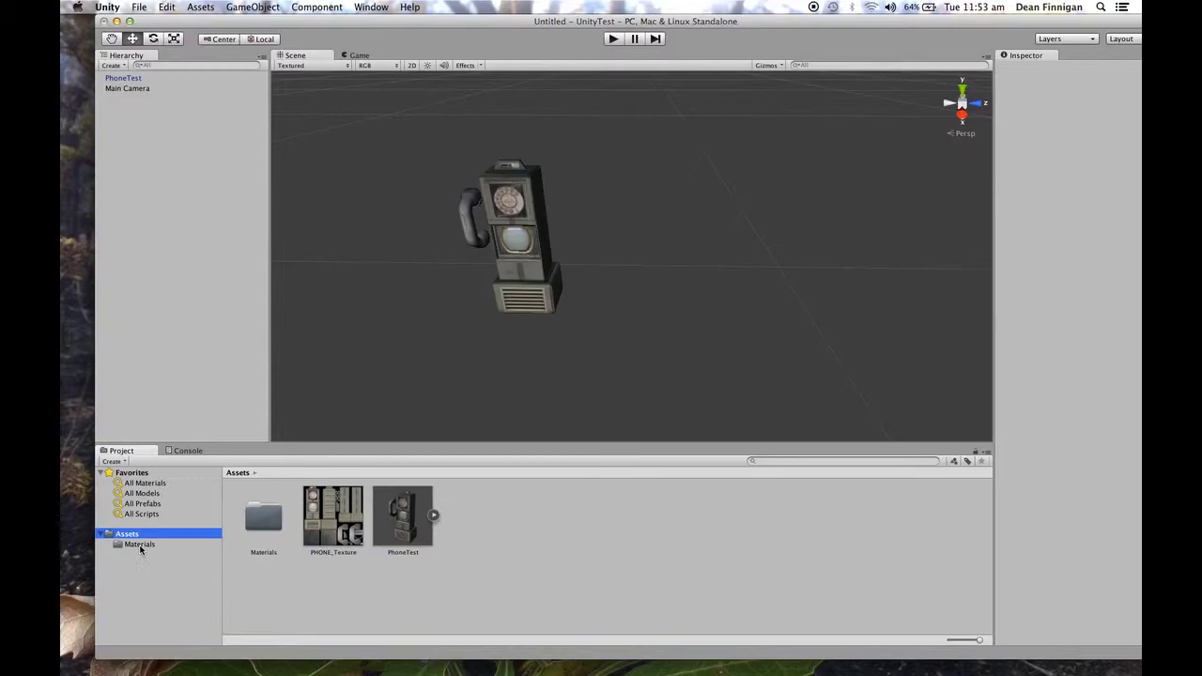
click(140, 545)
click(129, 534)
- Create a new folder named Meshes in Assets
click(112, 461)
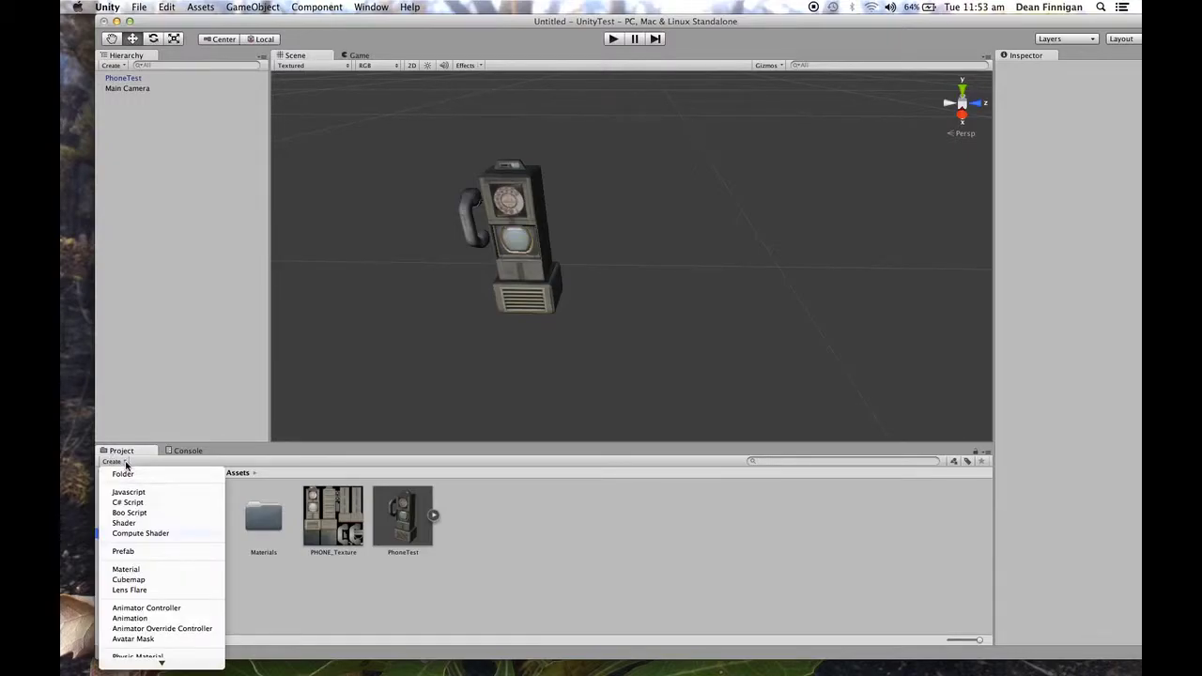
click(126, 473)
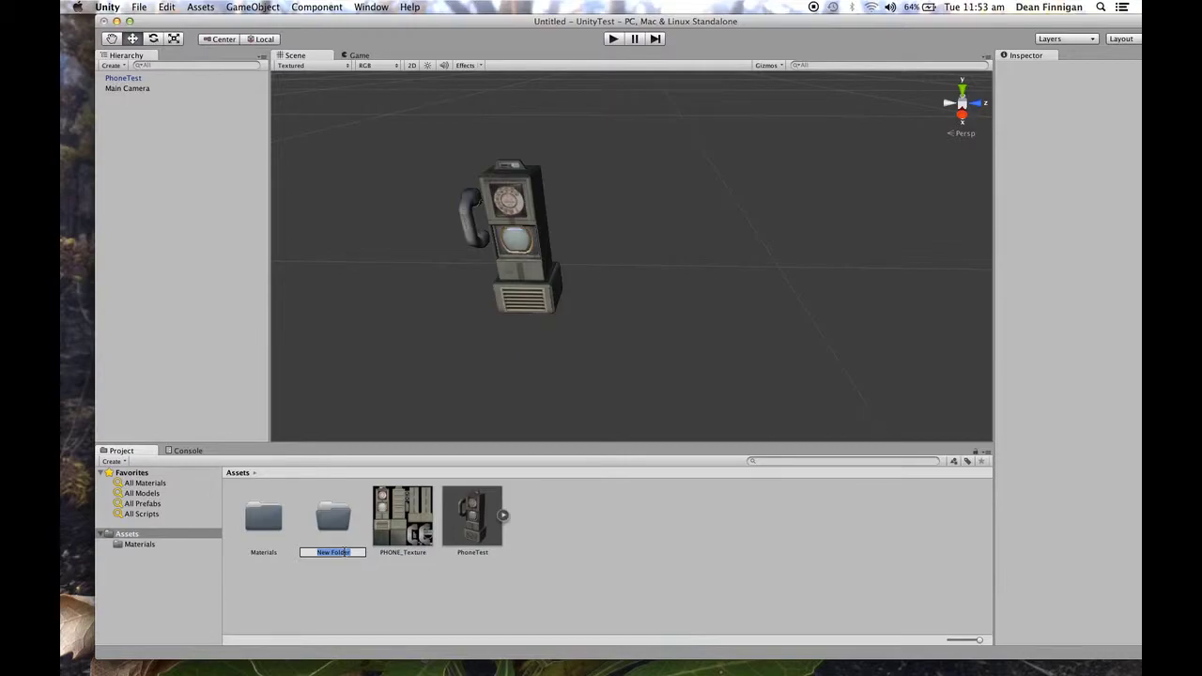
text(Meshes)
key(Return)
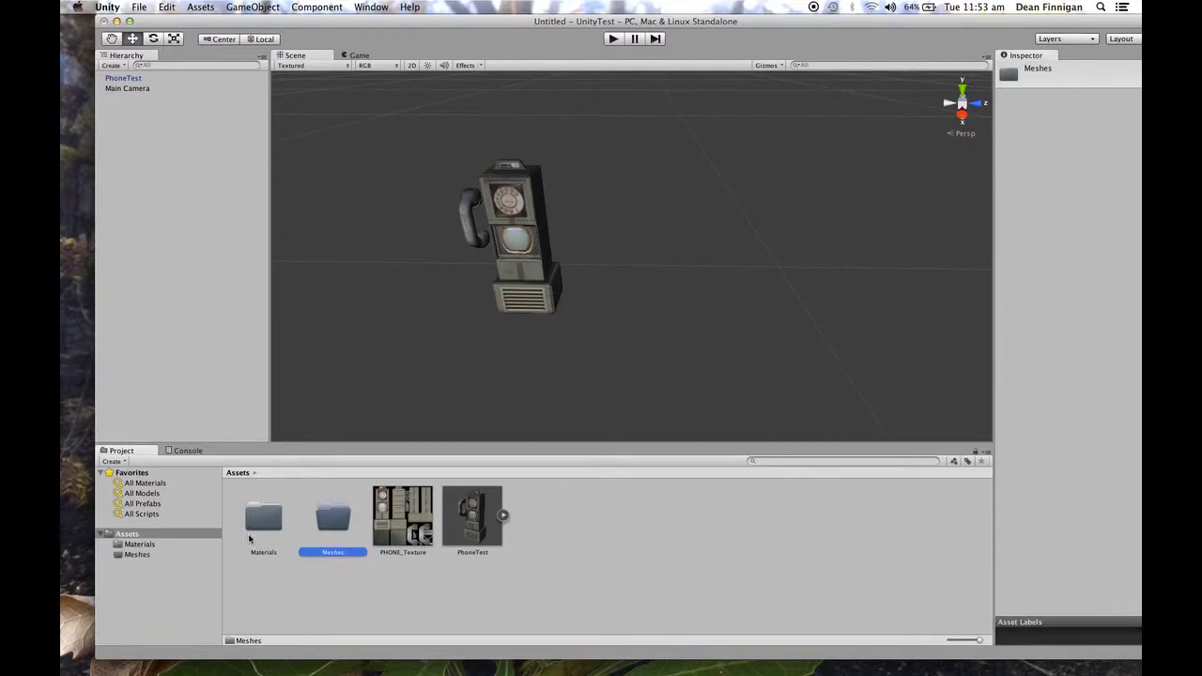
- Create a folder named Testure inside Meshes
click(125, 462)
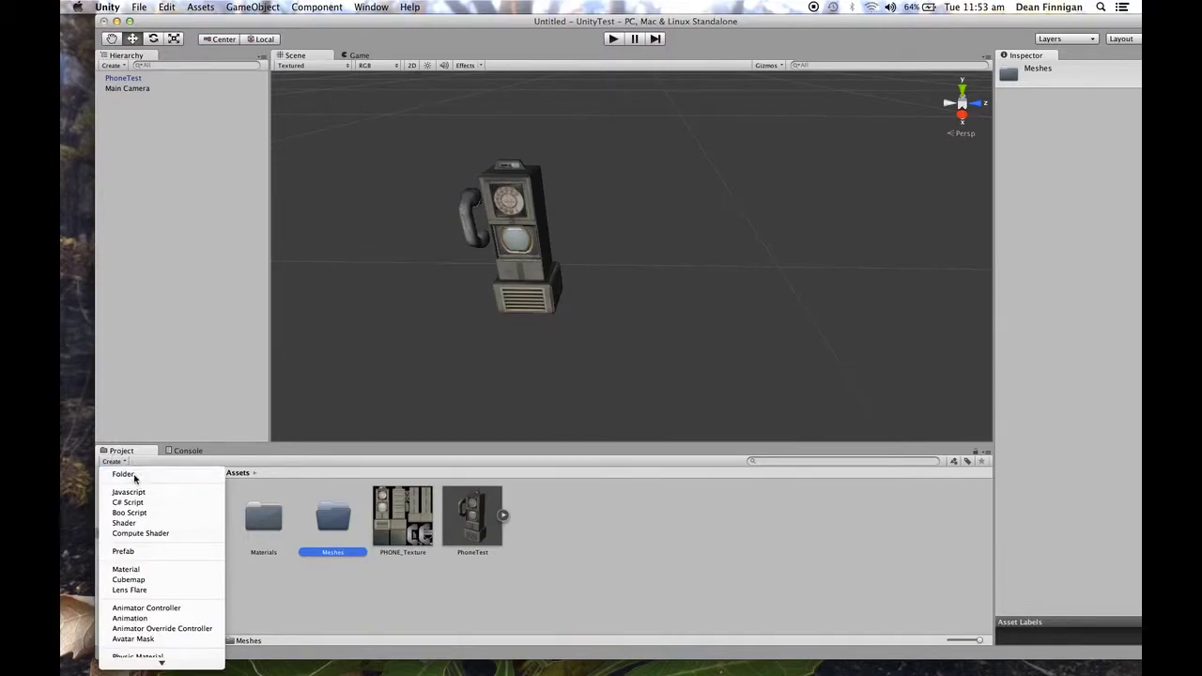
click(132, 473)
text(Test)
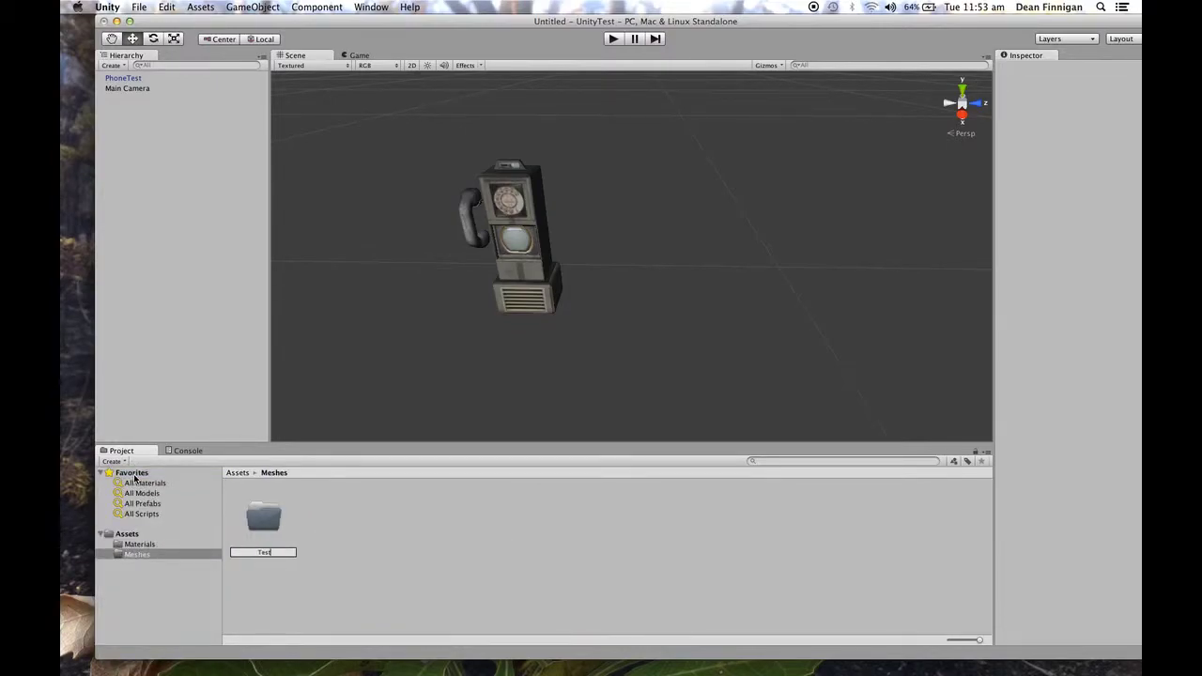
text(ure)
key(Return)
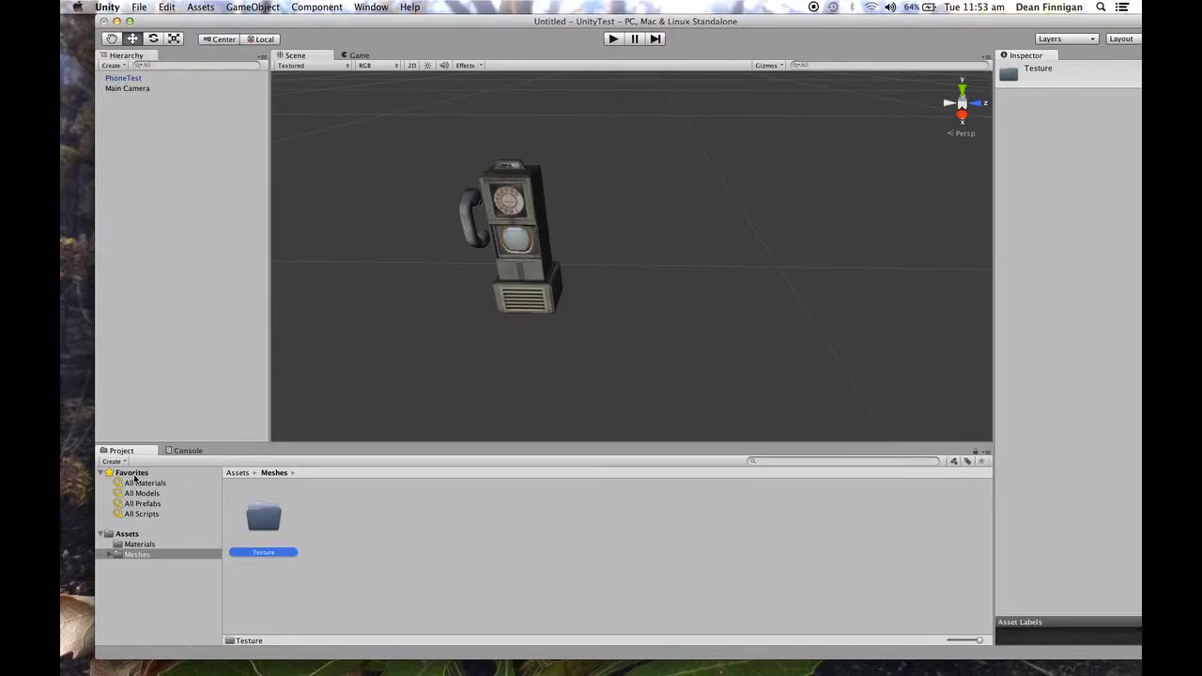
- Rename the Testure folder to Texture
click(265, 556)
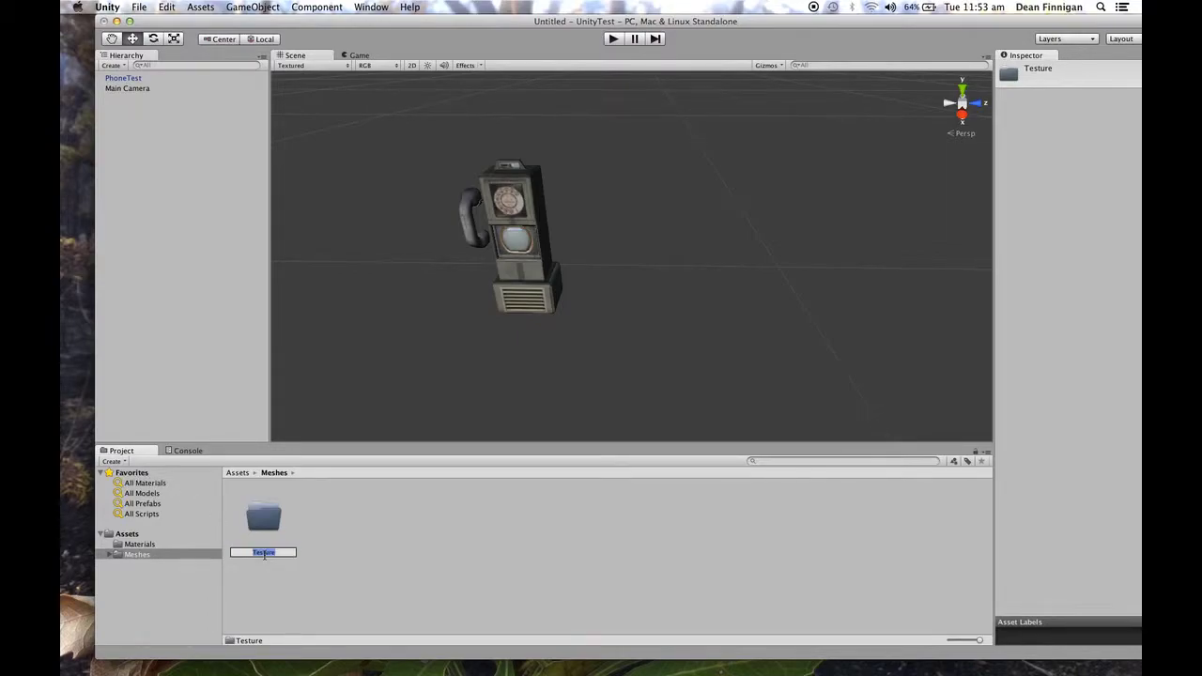
click(264, 555)
text(x)
key(Return)
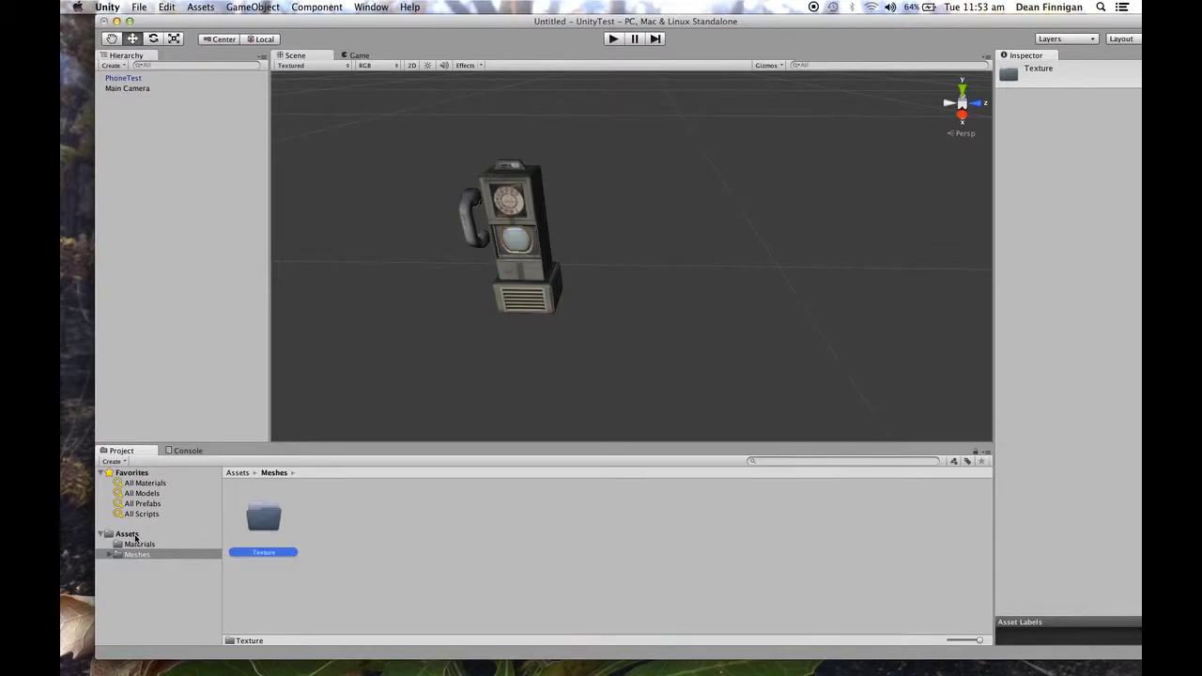
- Move Texture from Meshes up to the Assets root and check each folder
drag(256, 524, 135, 535)
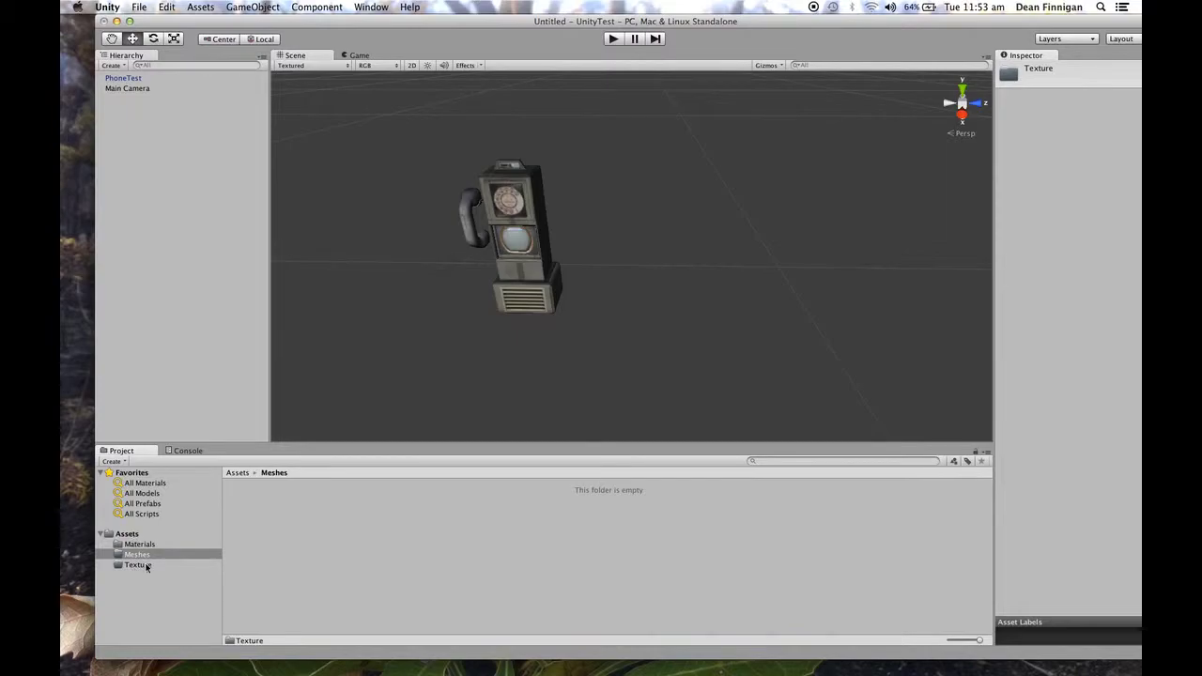
click(150, 579)
click(140, 545)
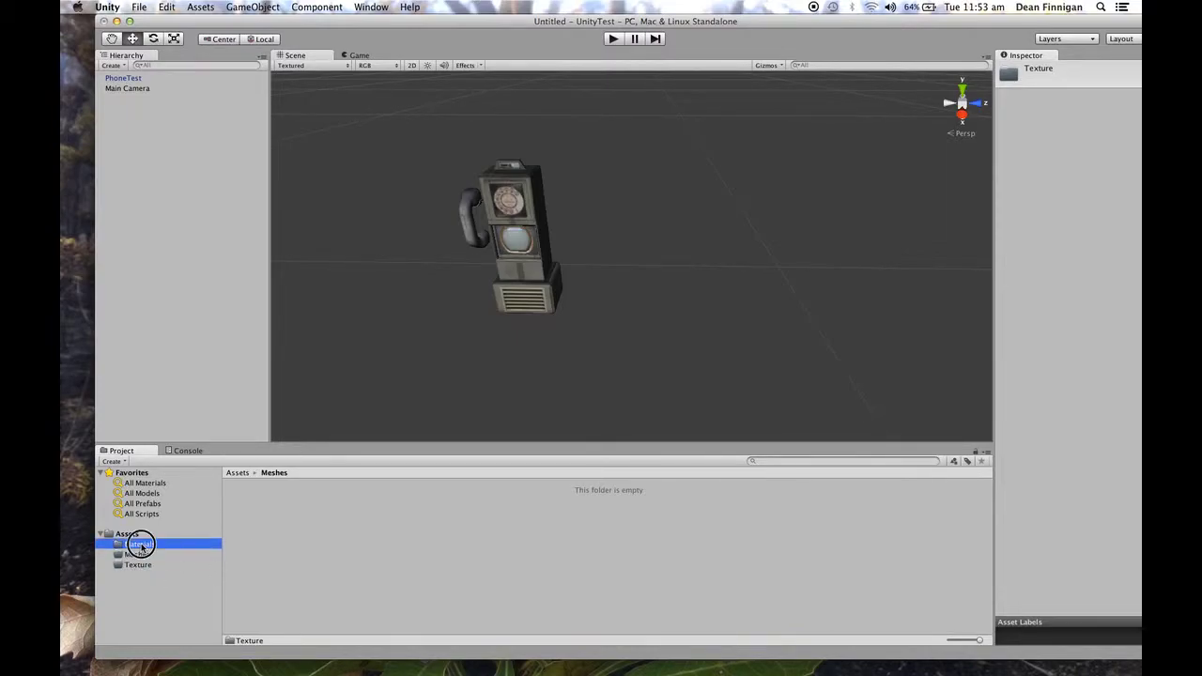
click(139, 564)
click(128, 533)
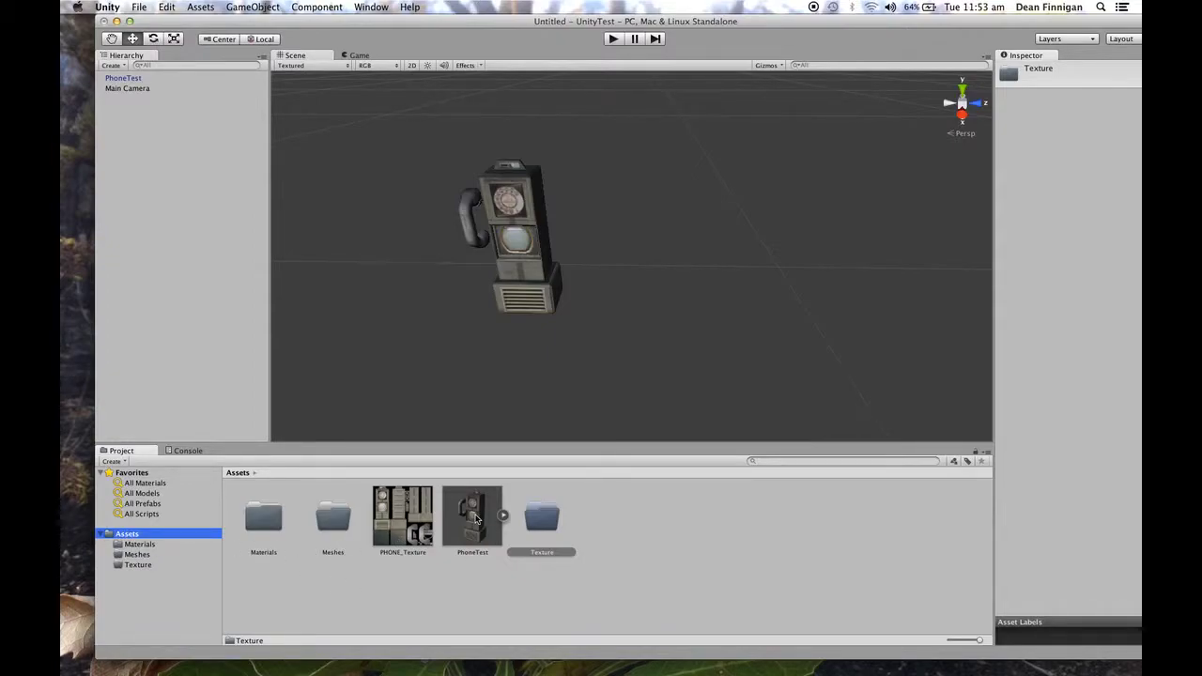
- Move PhoneTest into Meshes and PHONE_Texture into Texture
drag(475, 522, 148, 559)
drag(414, 509, 144, 570)
click(329, 591)
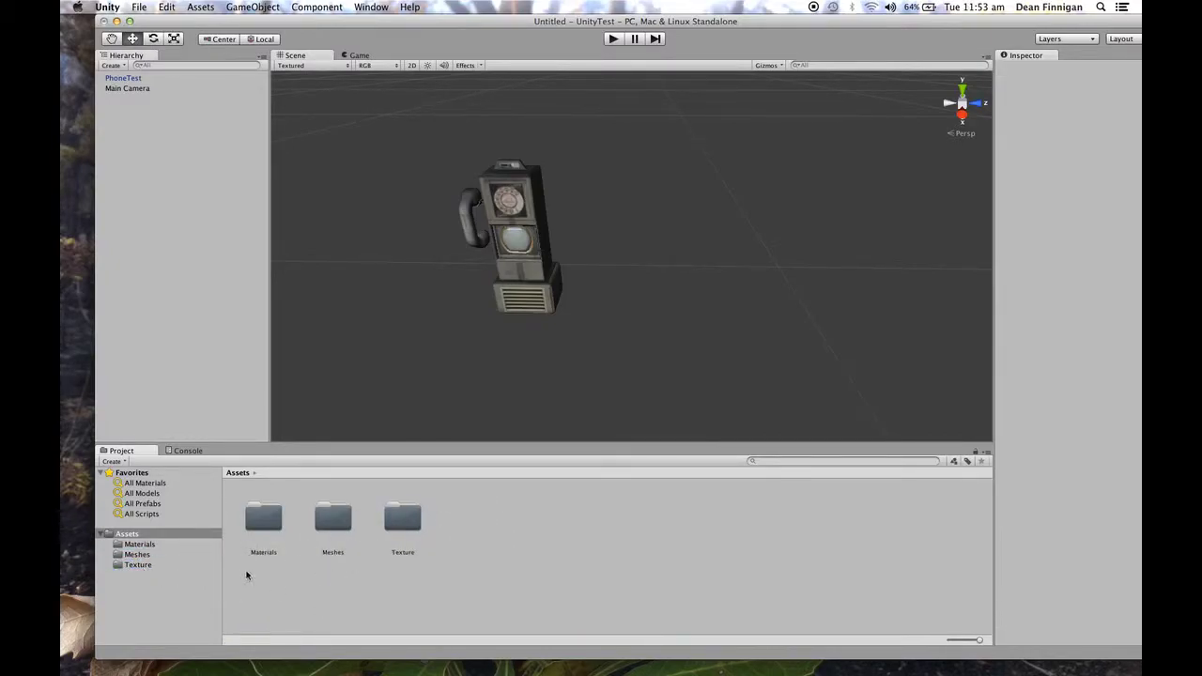
- Check the contents of the Materials, Meshes and Texture folders
click(132, 546)
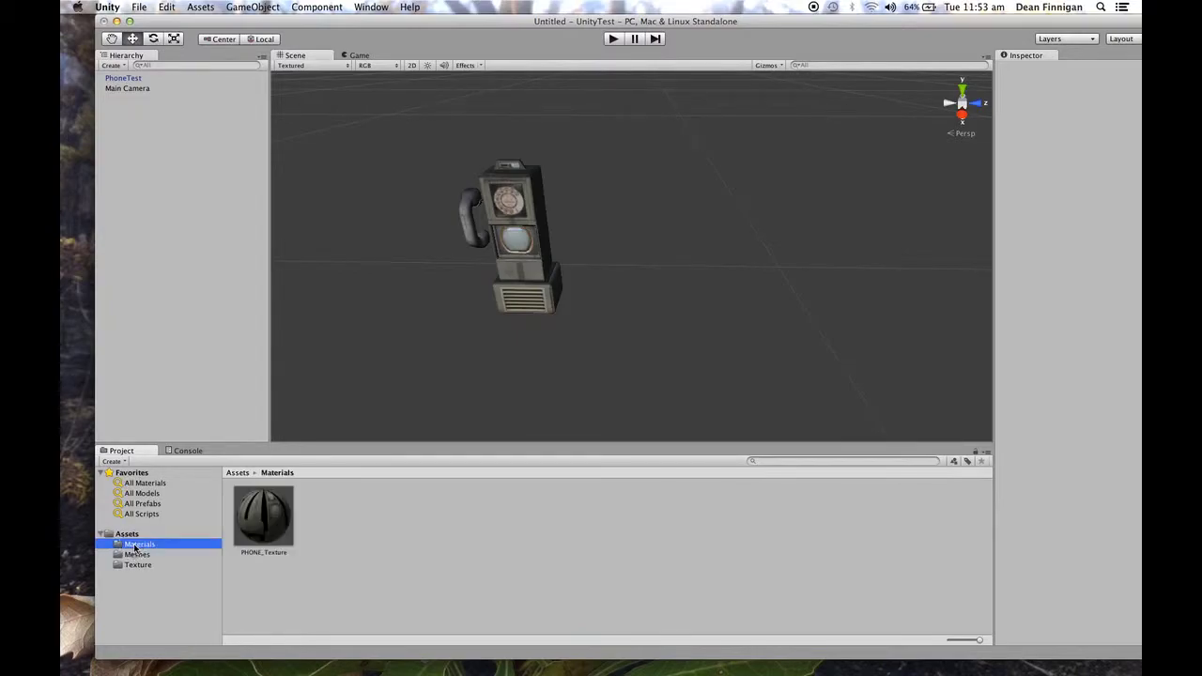
click(136, 555)
click(137, 564)
click(138, 544)
click(138, 555)
click(139, 565)
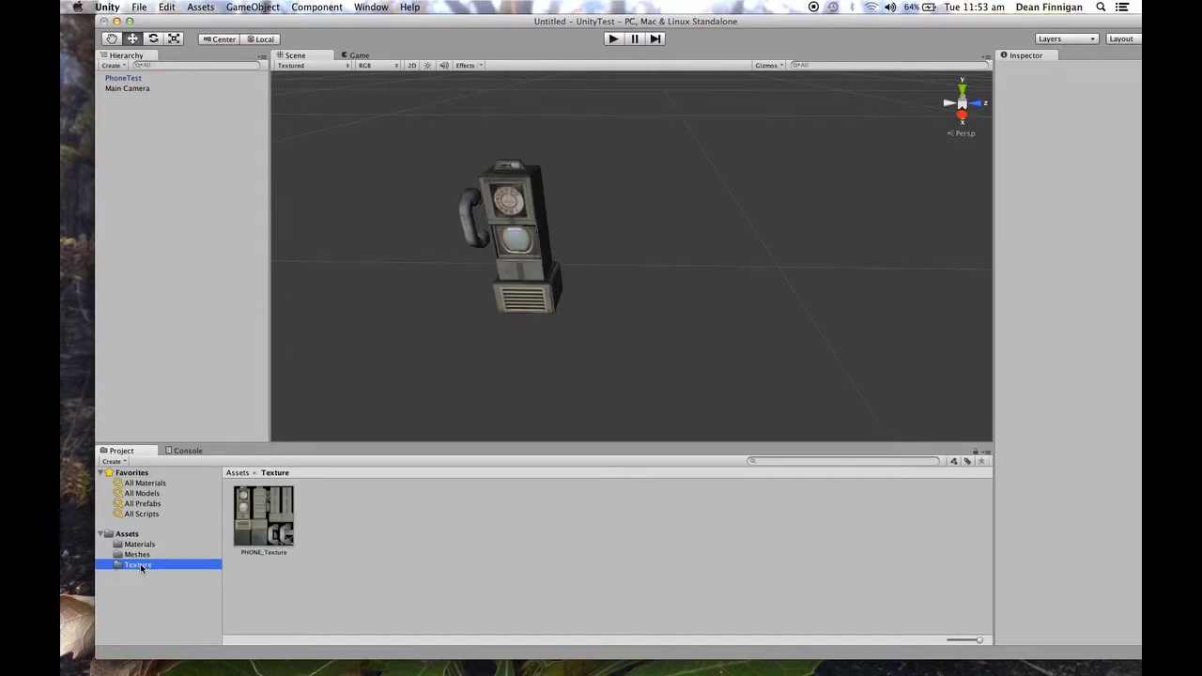
click(169, 270)
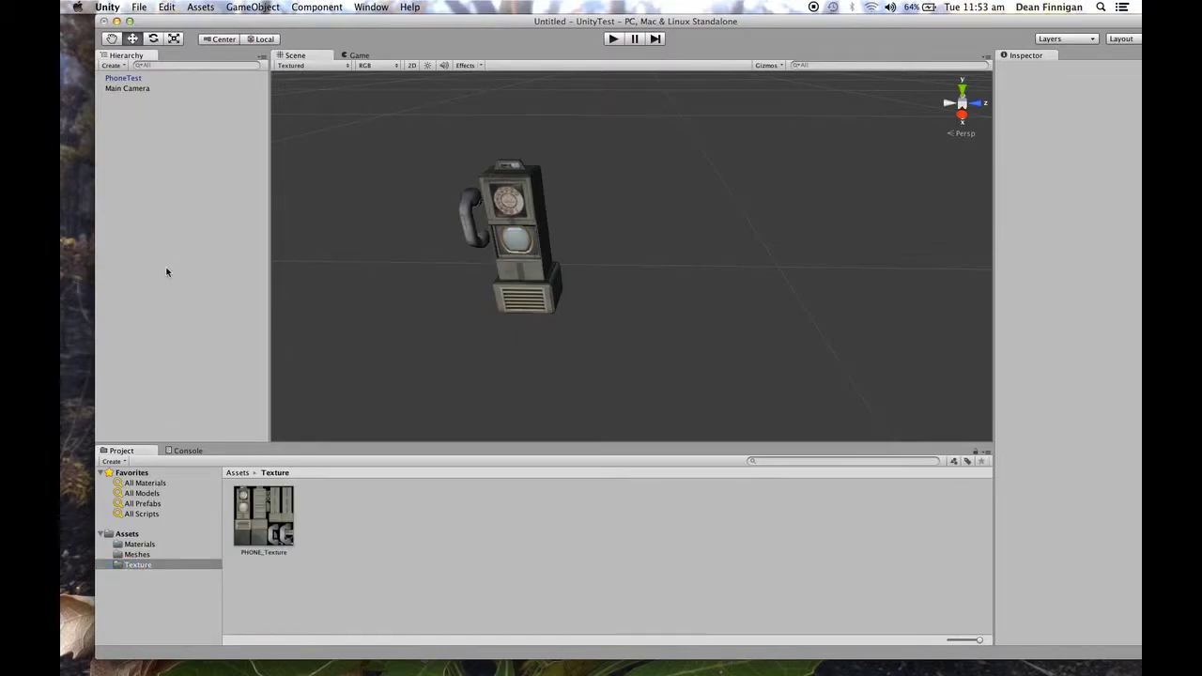
click(127, 89)
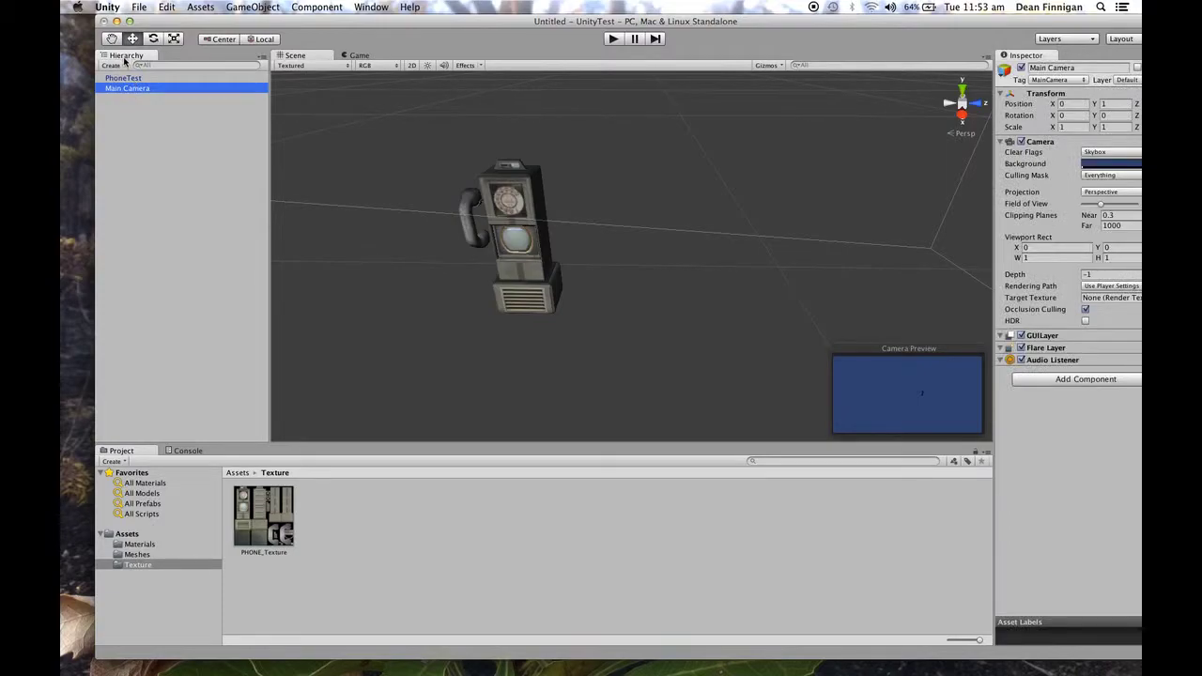
click(132, 79)
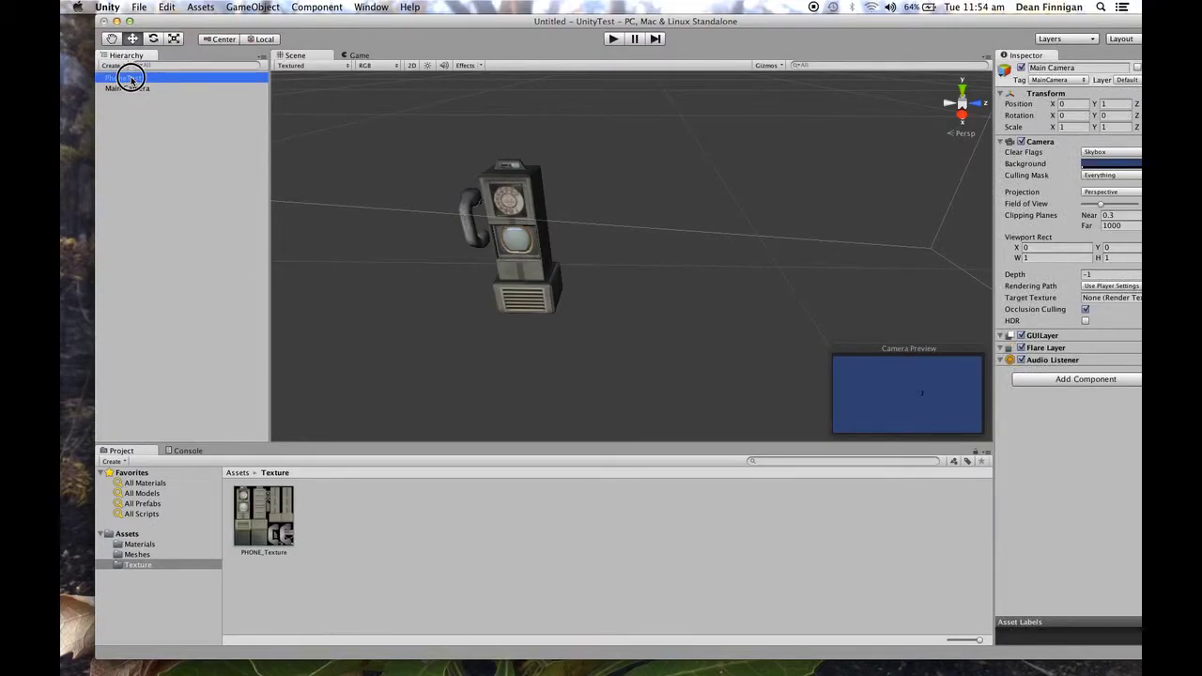
click(140, 121)
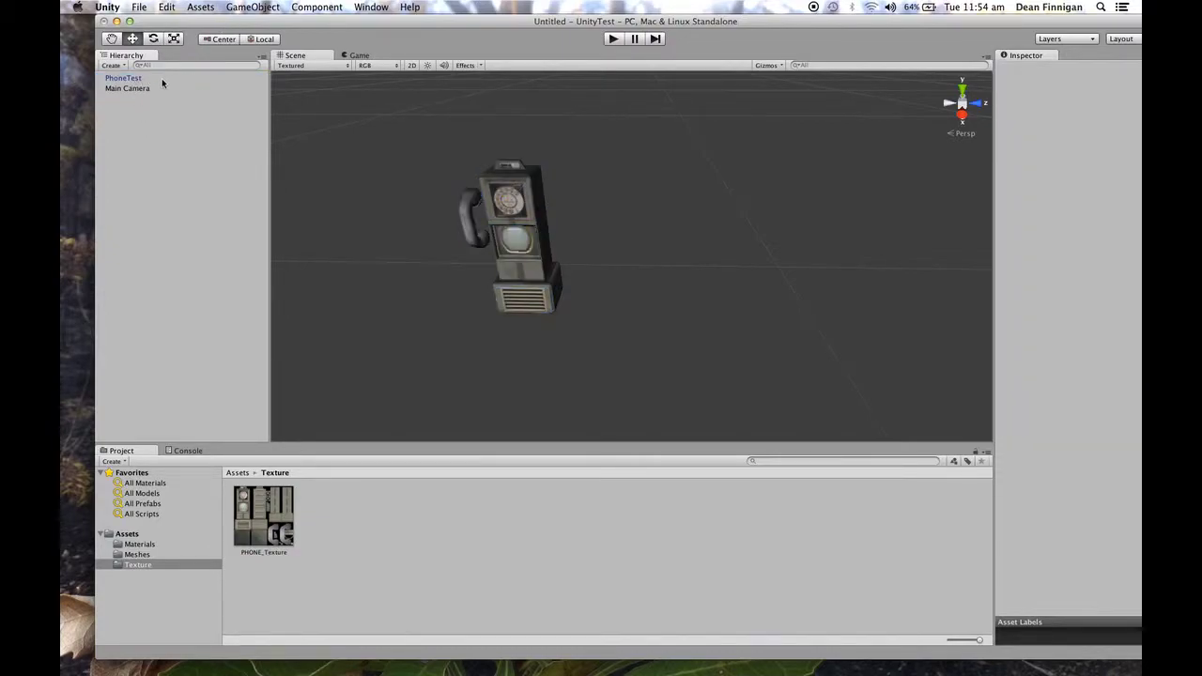
- Create an empty GameObject via GameObject > Create Empty and rename it Phone_grp
click(240, 9)
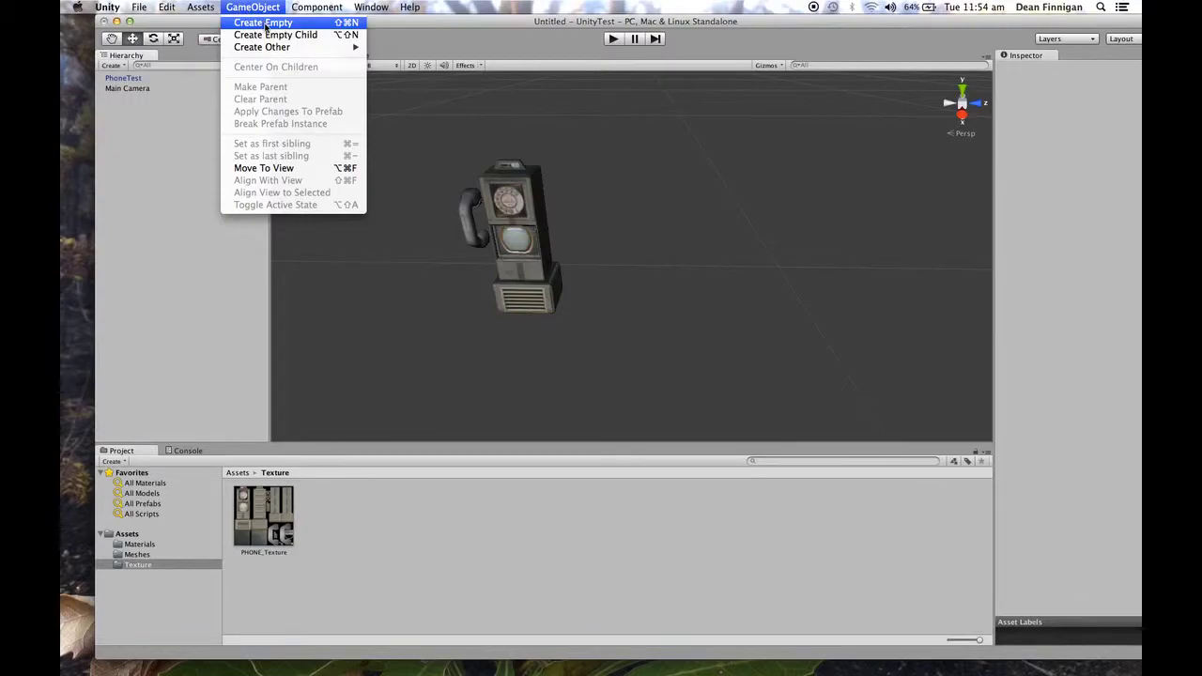
click(265, 25)
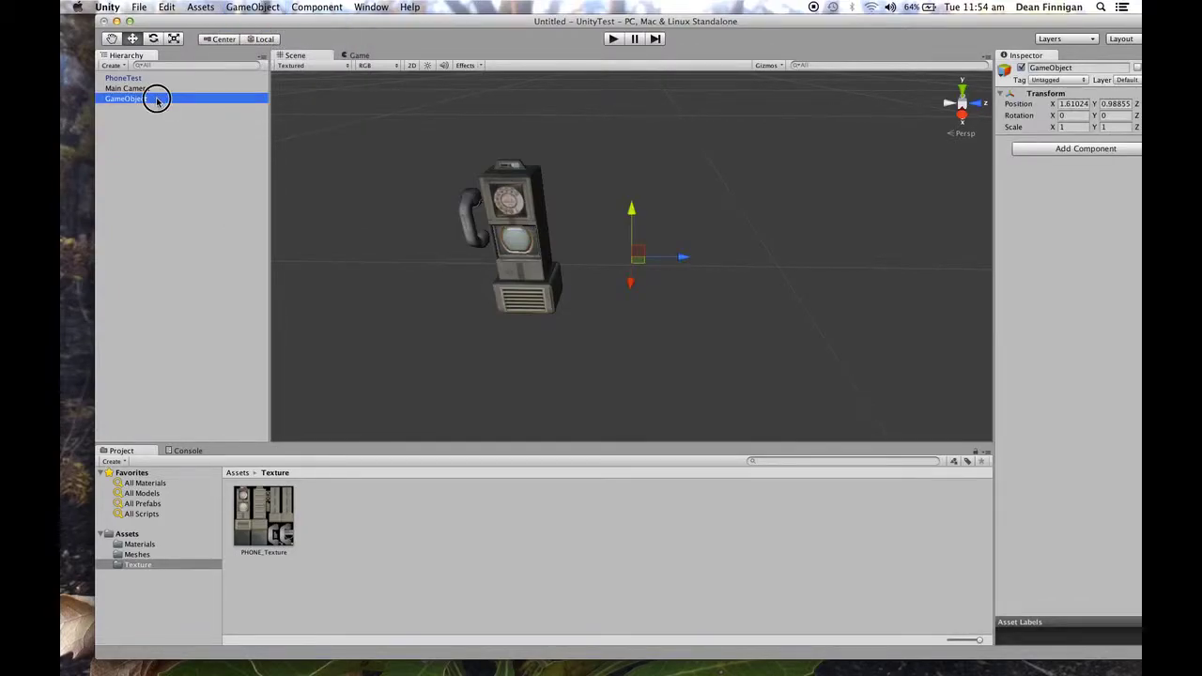
click(156, 101)
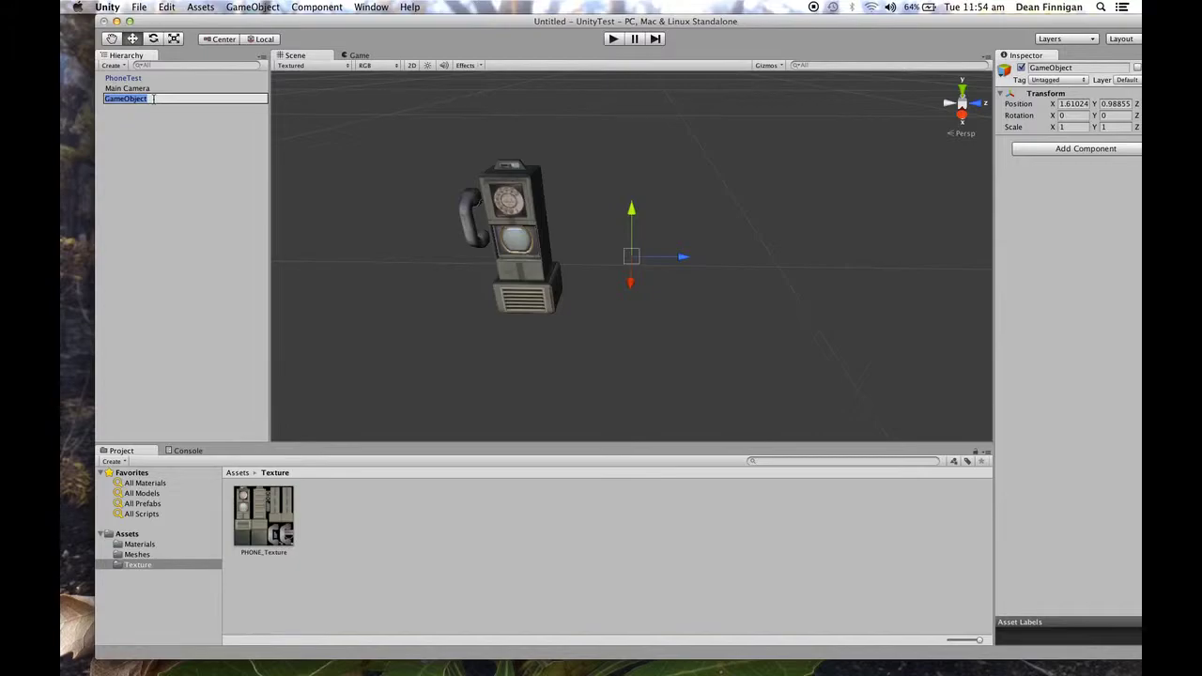
text(Phone_grp)
key(Return)
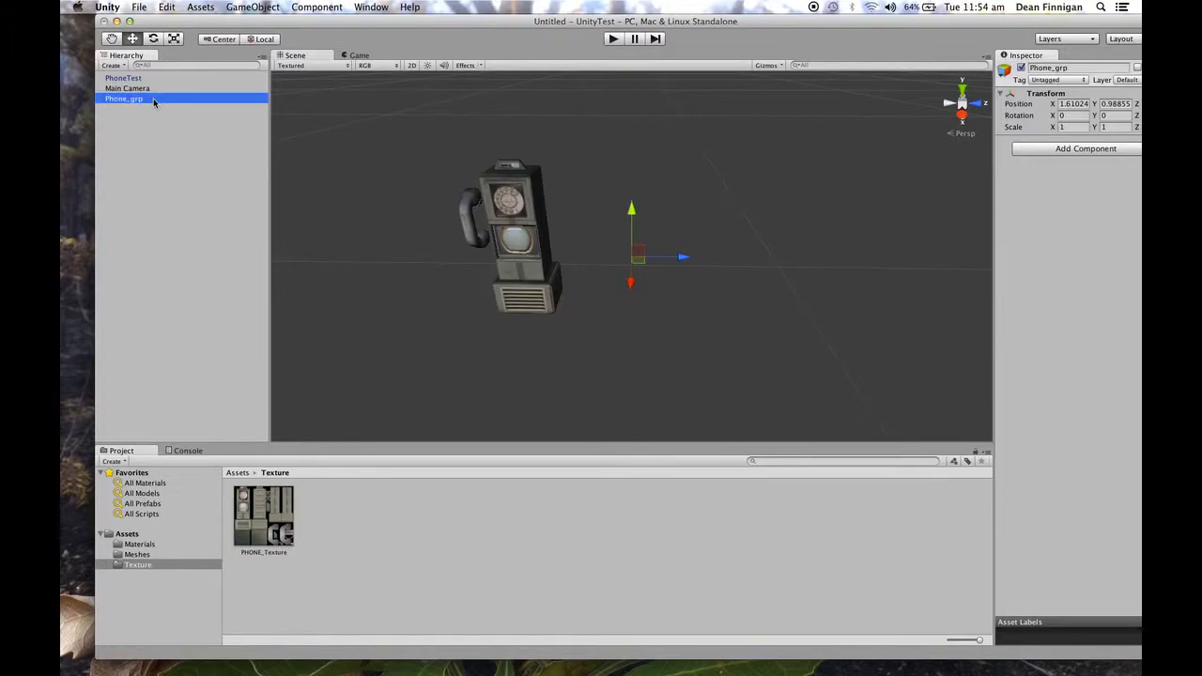
click(139, 113)
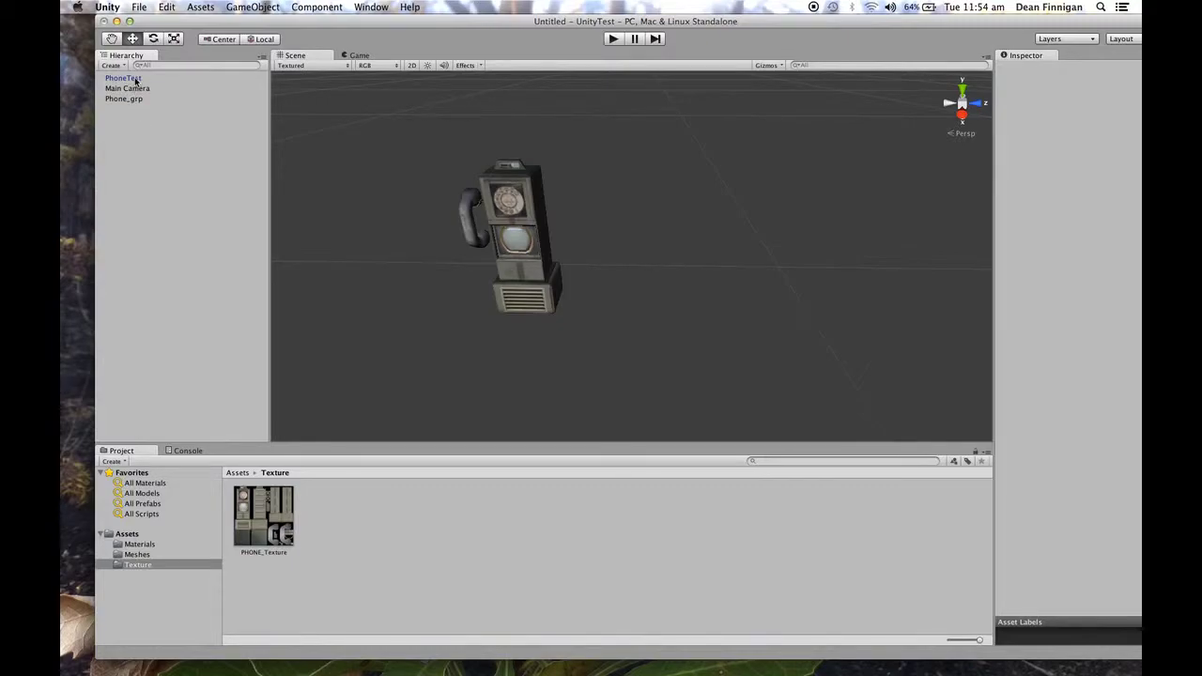
- Drag PhoneTest onto Phone_grp in the Hierarchy and toggle Phone_grp's foldout to check it
drag(134, 83, 135, 97)
click(102, 87)
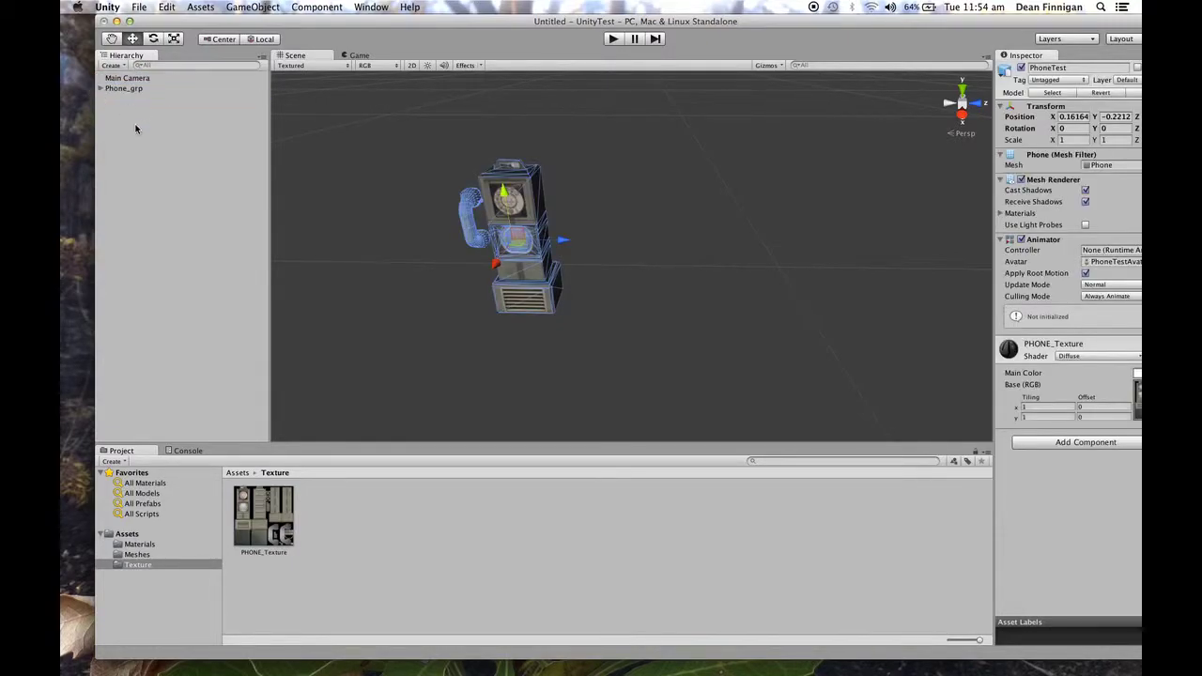
click(139, 112)
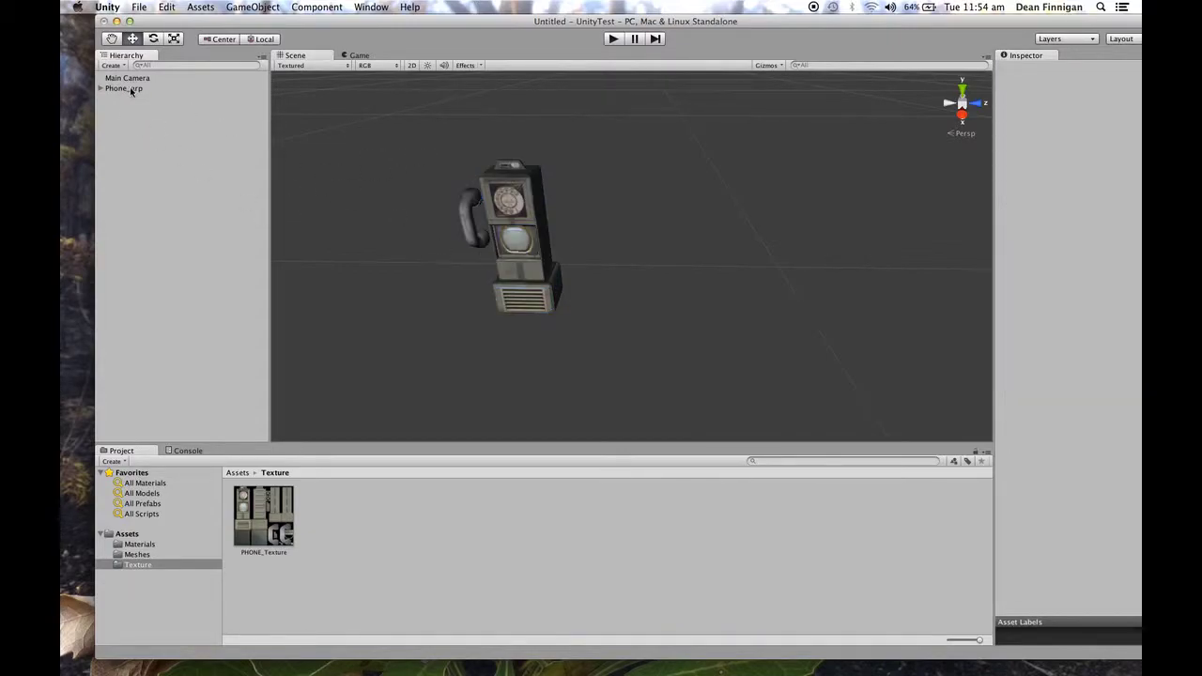
click(249, 8)
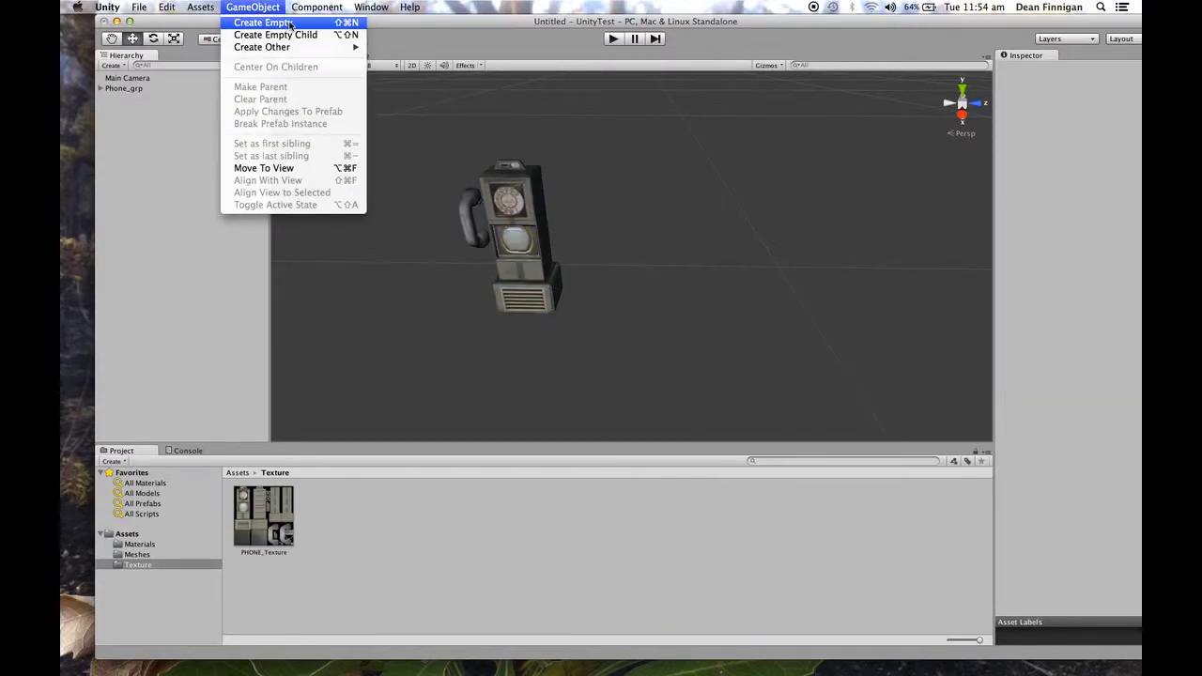
click(152, 155)
click(101, 89)
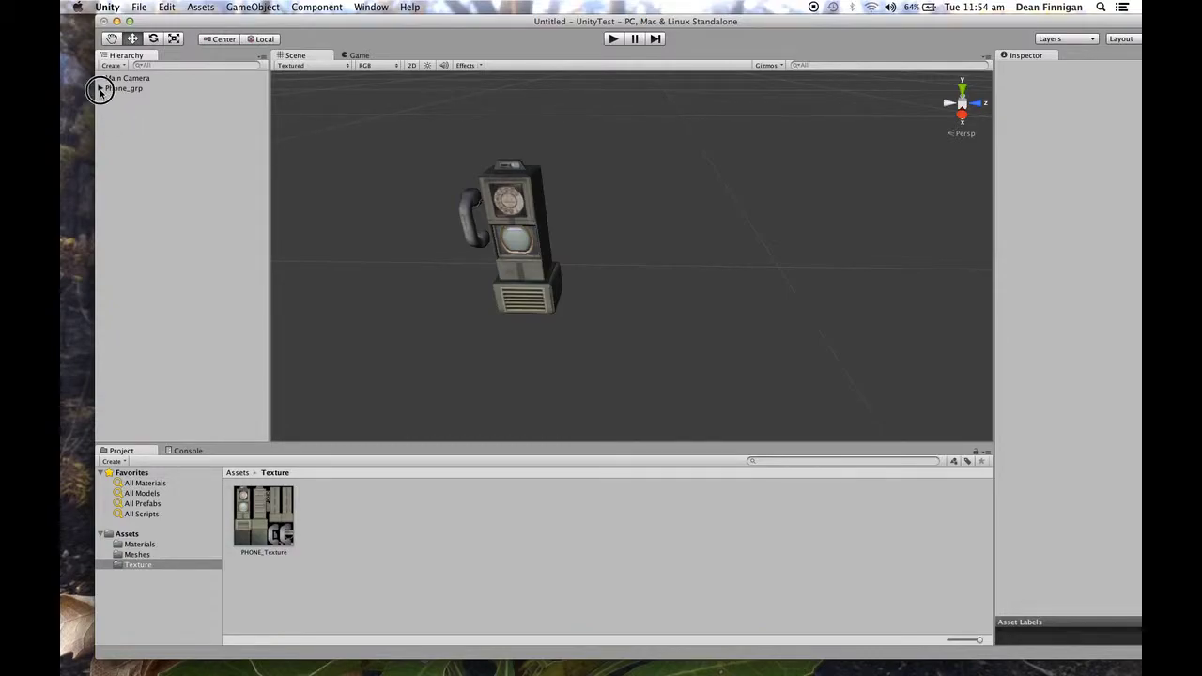
click(103, 89)
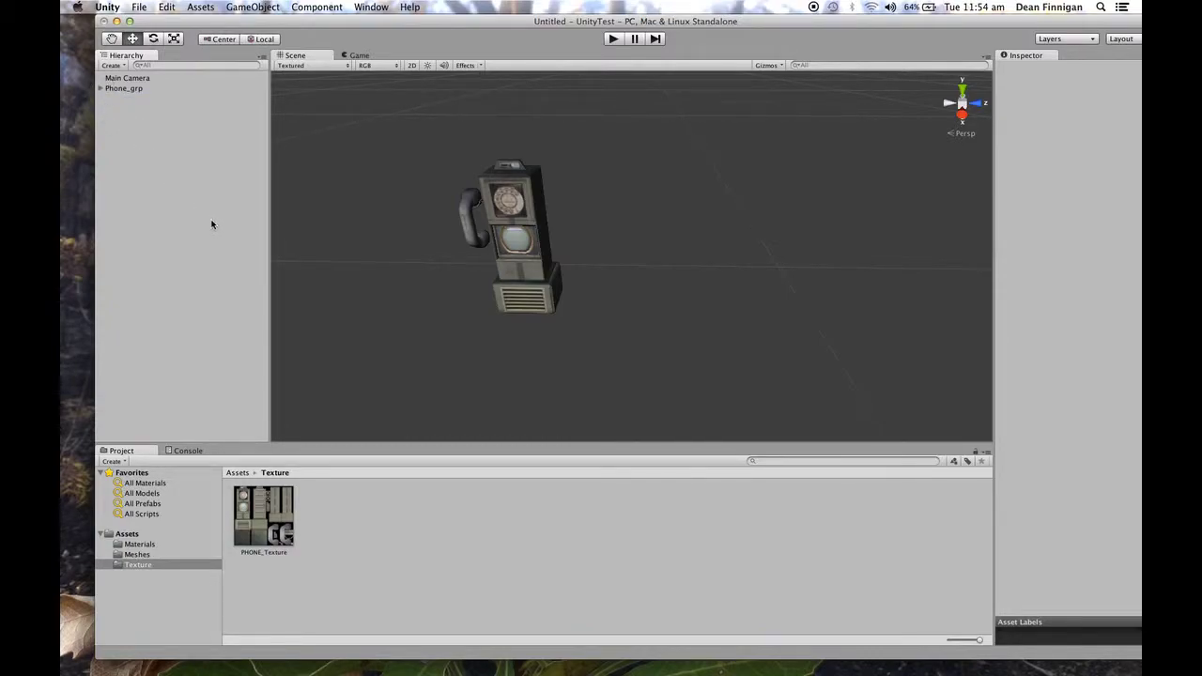